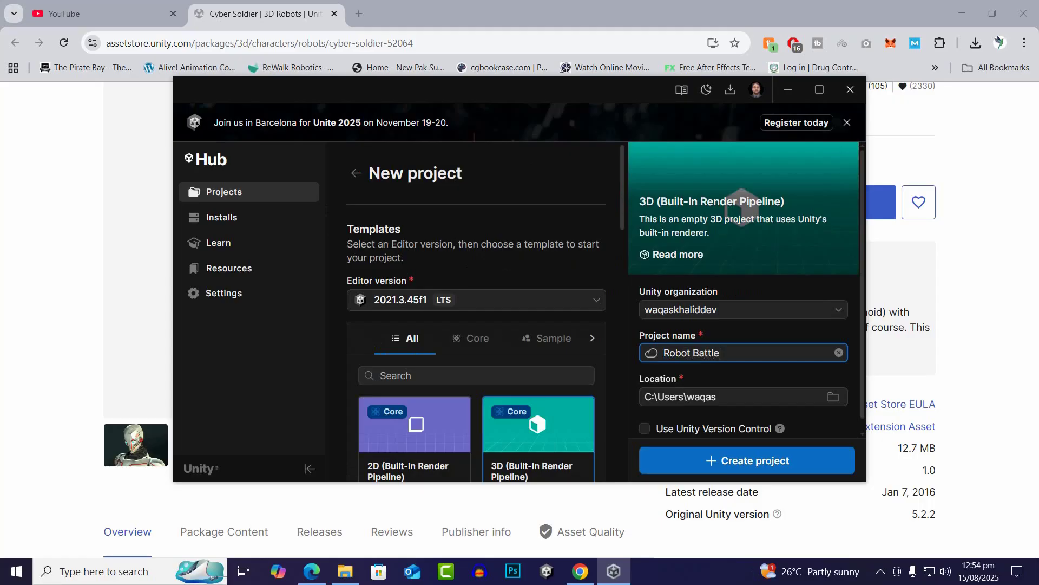
Create the Robot Battle project from the 3D (Built-In Render Pipeline) template with editor version 2021.3.45f1.
scroll(744, 324, down, 1)
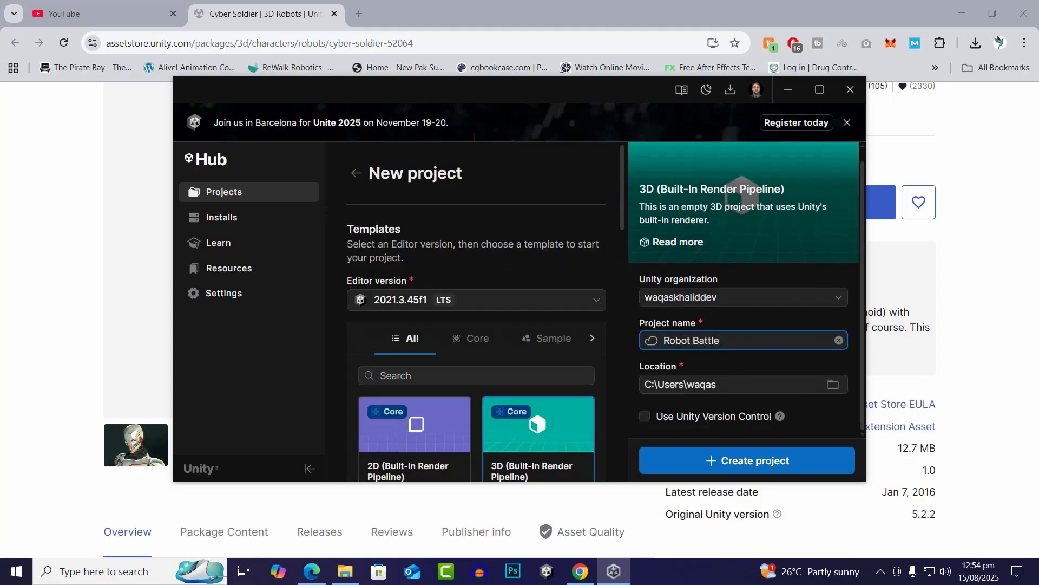
click(747, 460)
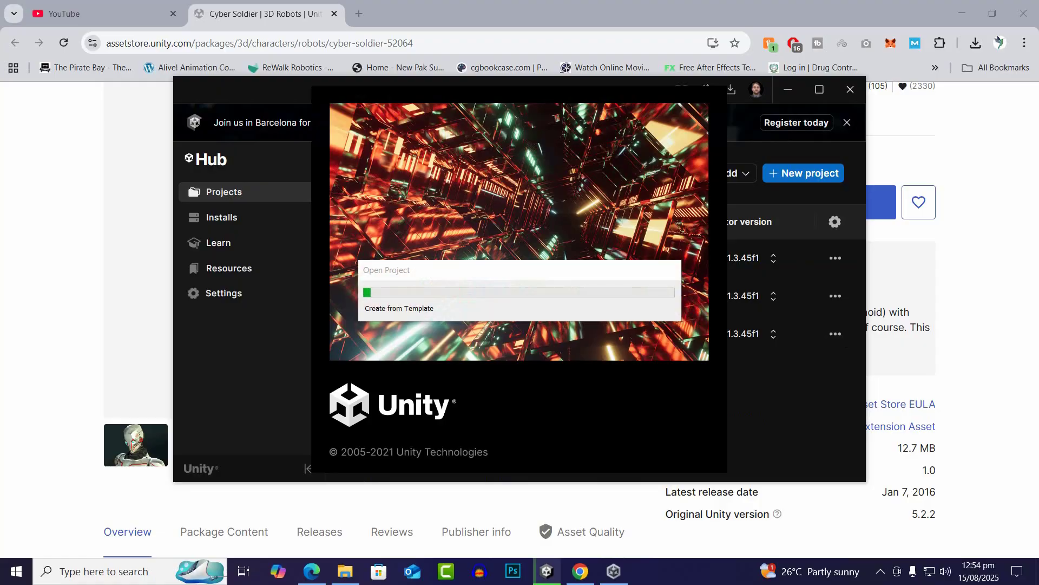
Switch to Chrome and review the Cyber Soldier asset page, including its name, rigging, animation and Mecanim details.
key(alt+Tab)
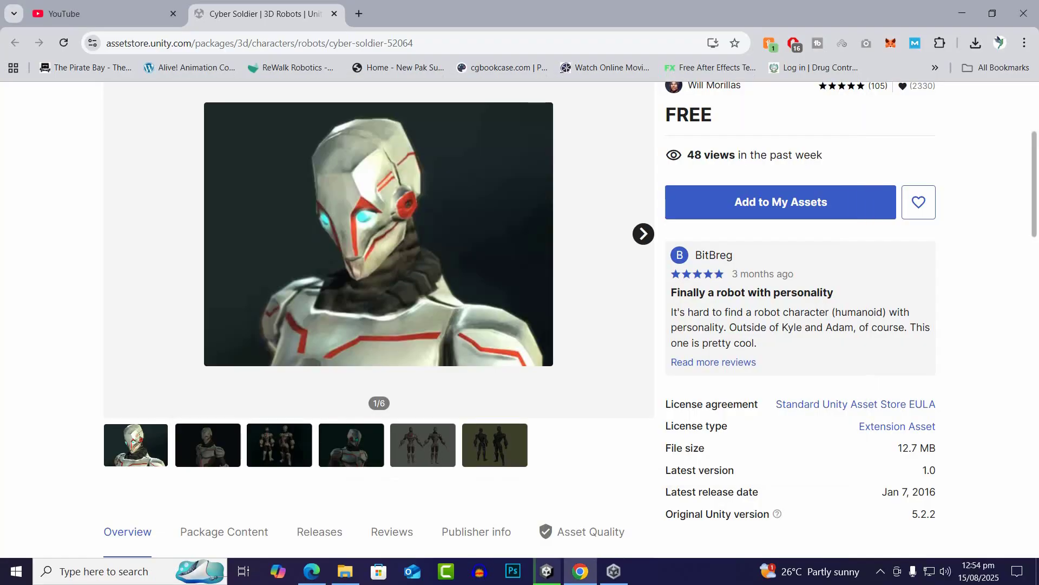
scroll(520, 319, up, 4)
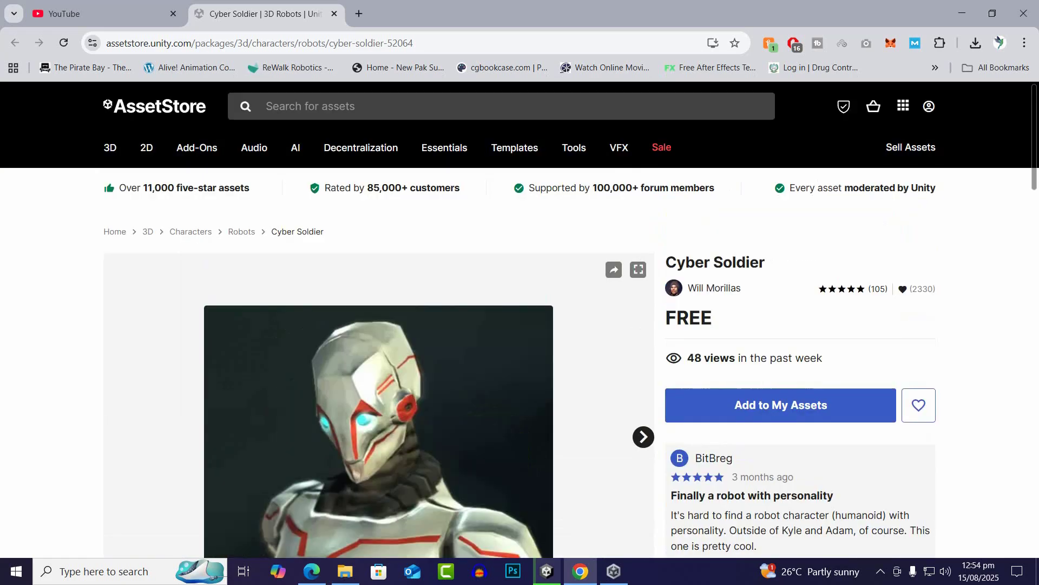
drag(665, 262, 765, 263)
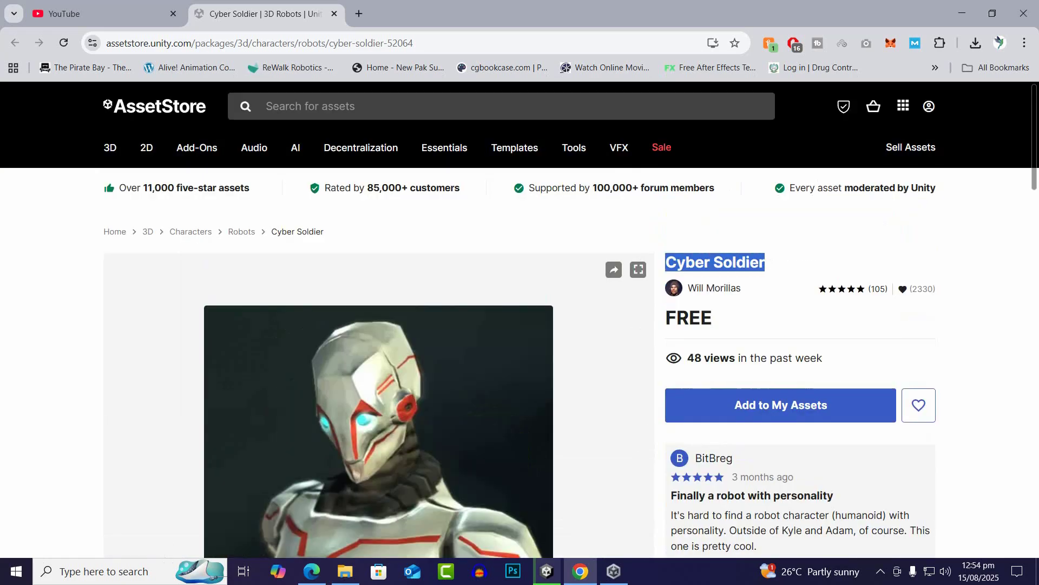
scroll(520, 319, down, 10)
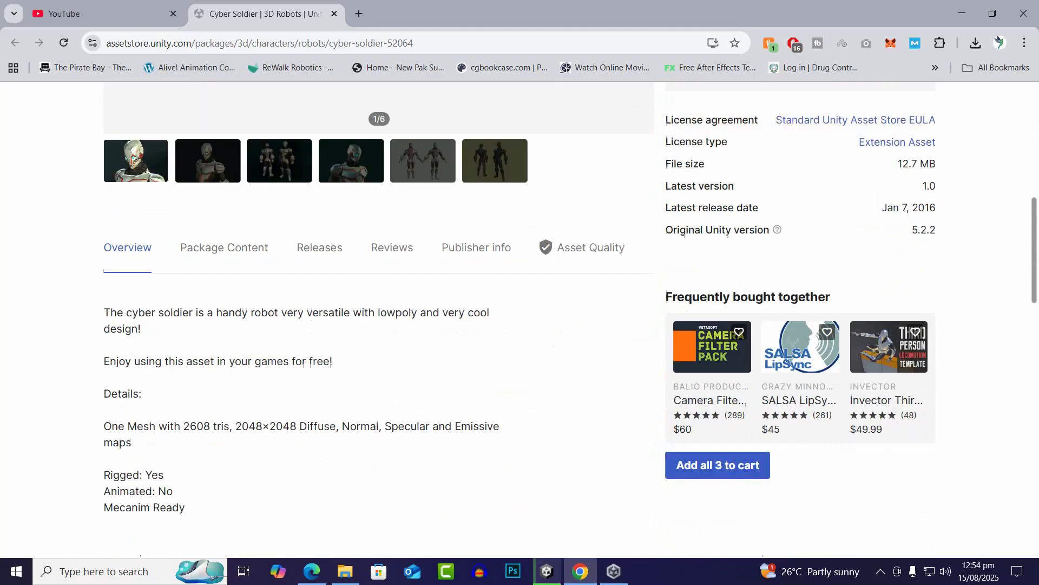
scroll(519, 320, down, 5)
scroll(519, 320, up, 3)
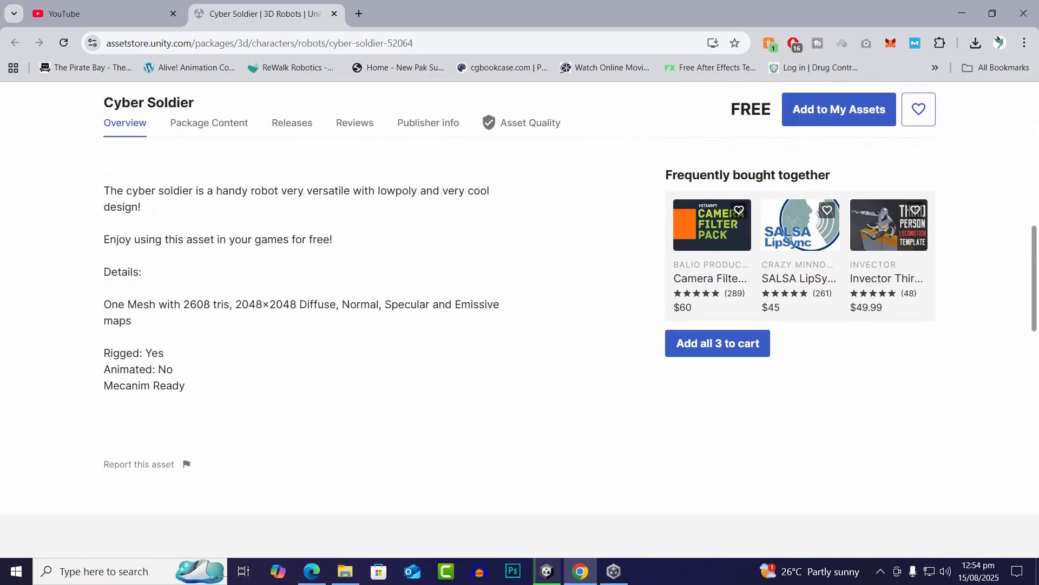
mouse_move(173, 369)
mouse_down()
mouse_move(119, 385)
mouse_move(166, 369)
mouse_up()
click(174, 370)
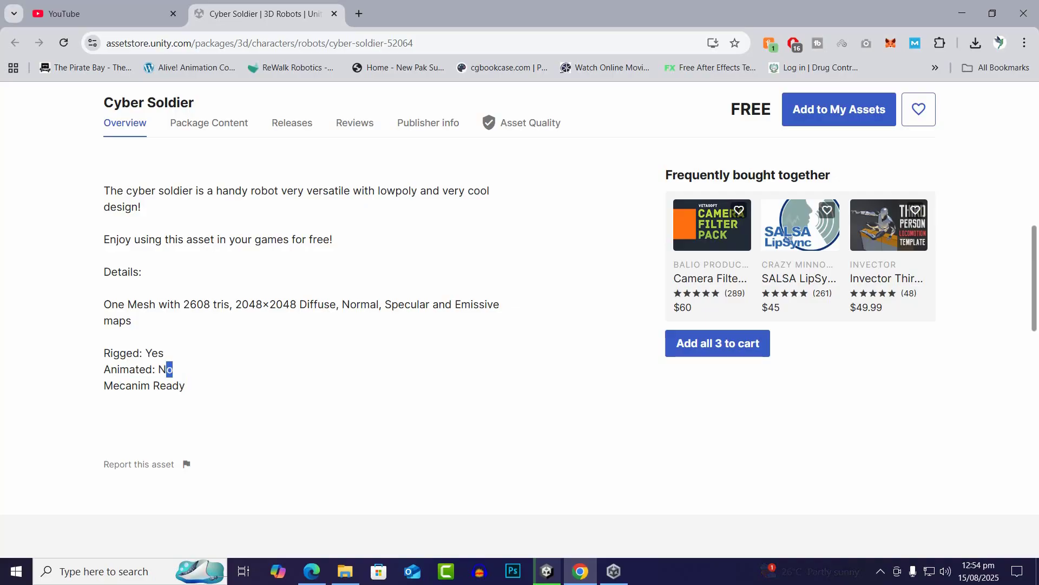
click(174, 370)
drag(104, 385, 185, 385)
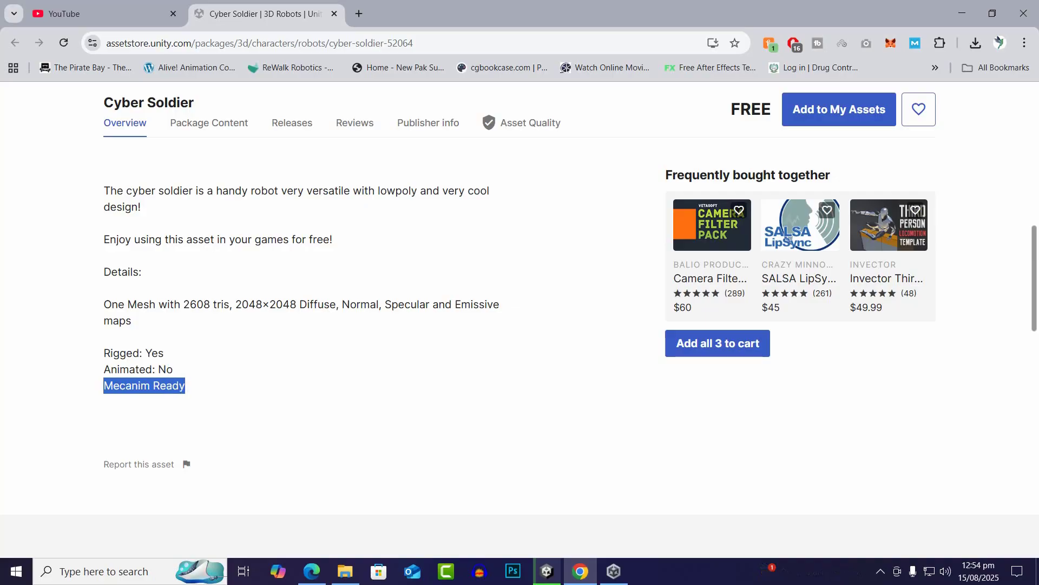
click(185, 385)
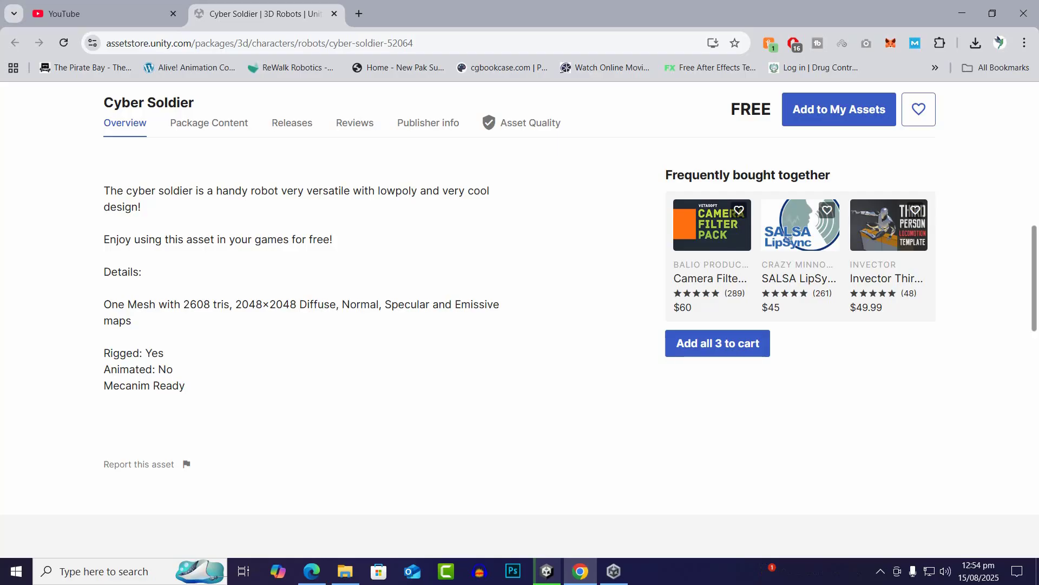
drag(104, 353, 164, 352)
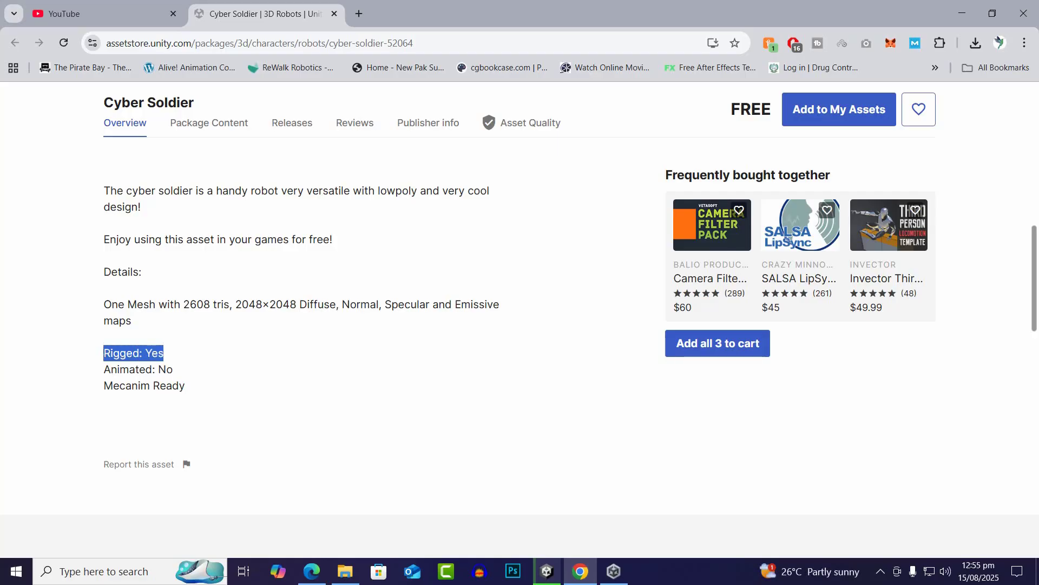
click(164, 353)
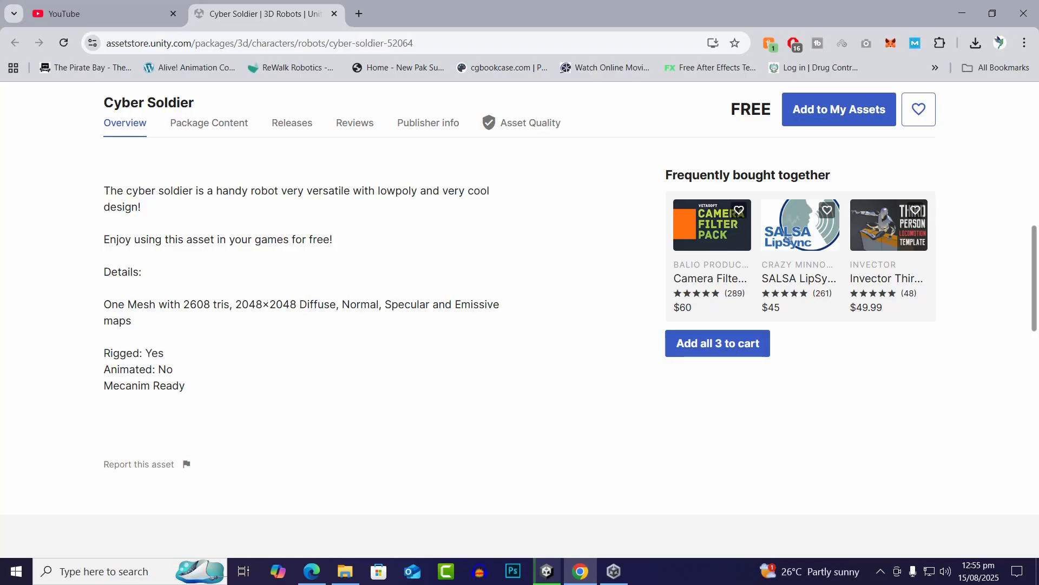
scroll(520, 325, up, 10)
scroll(519, 325, down, 2)
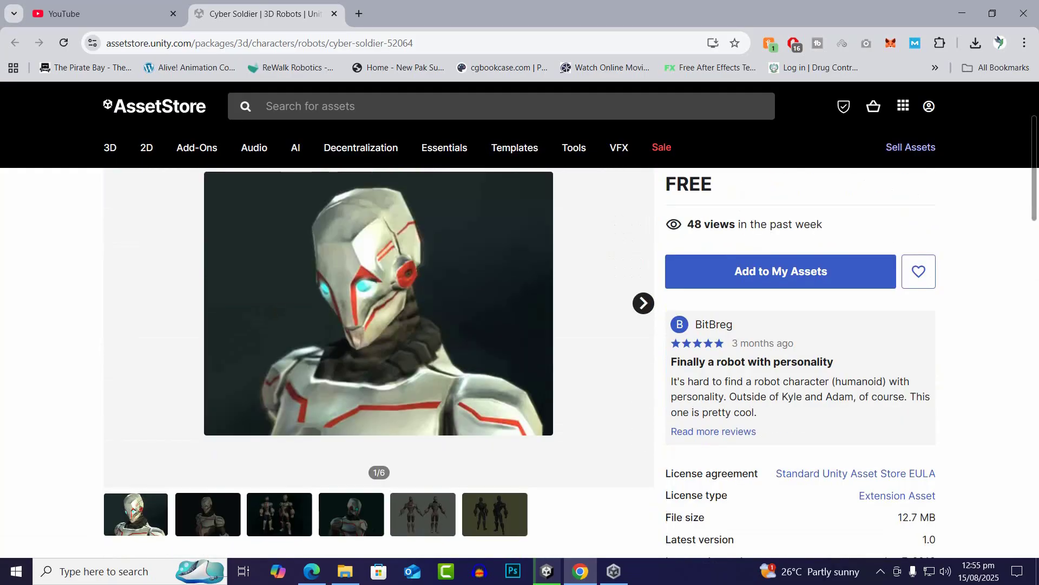
Open the downloaded Military Base Asset Pack v1.3 folder from the browser's recent downloads and examine its contents.
click(975, 43)
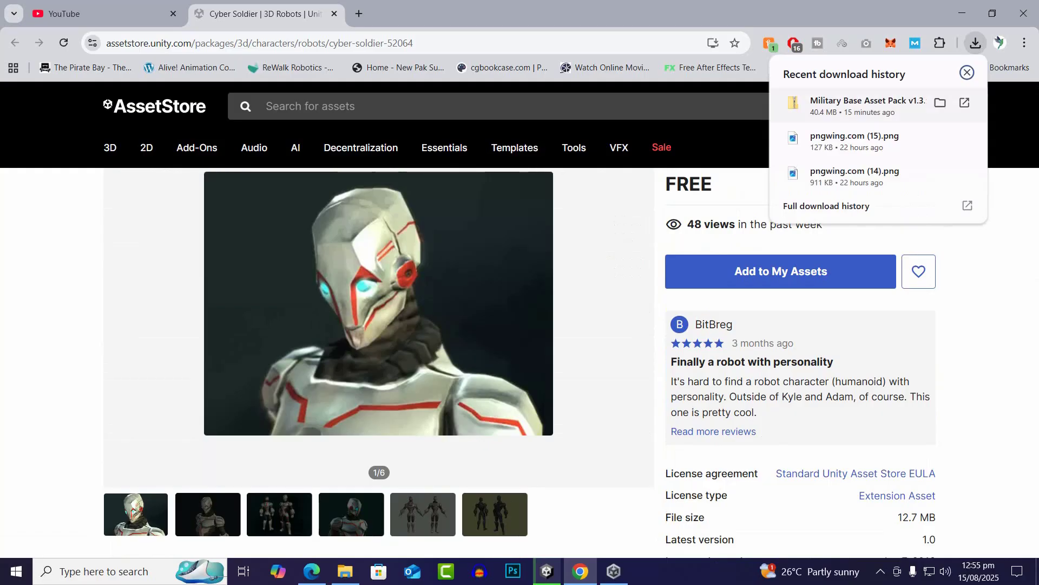
click(940, 103)
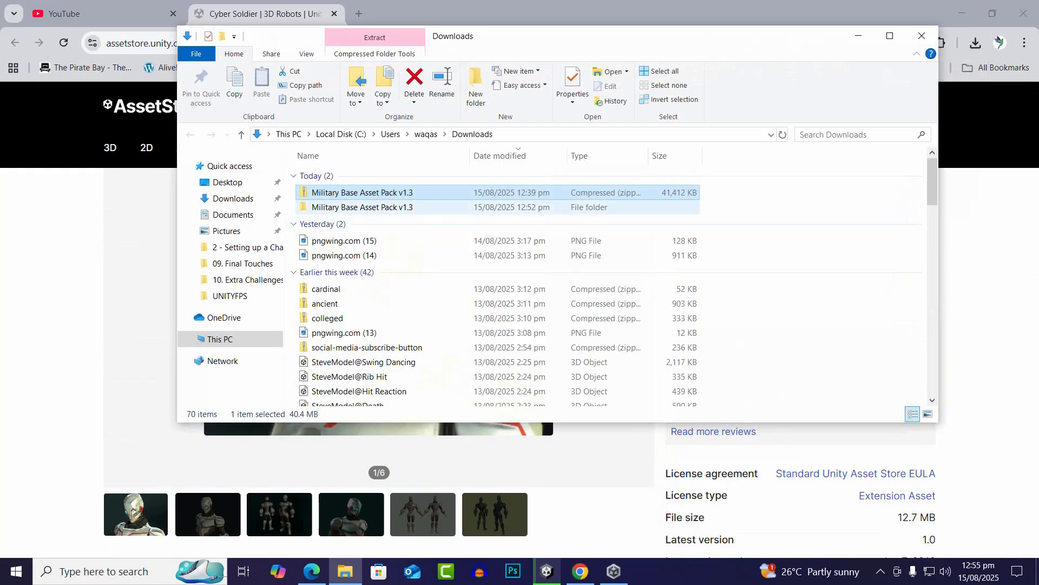
click(362, 207)
key(Return)
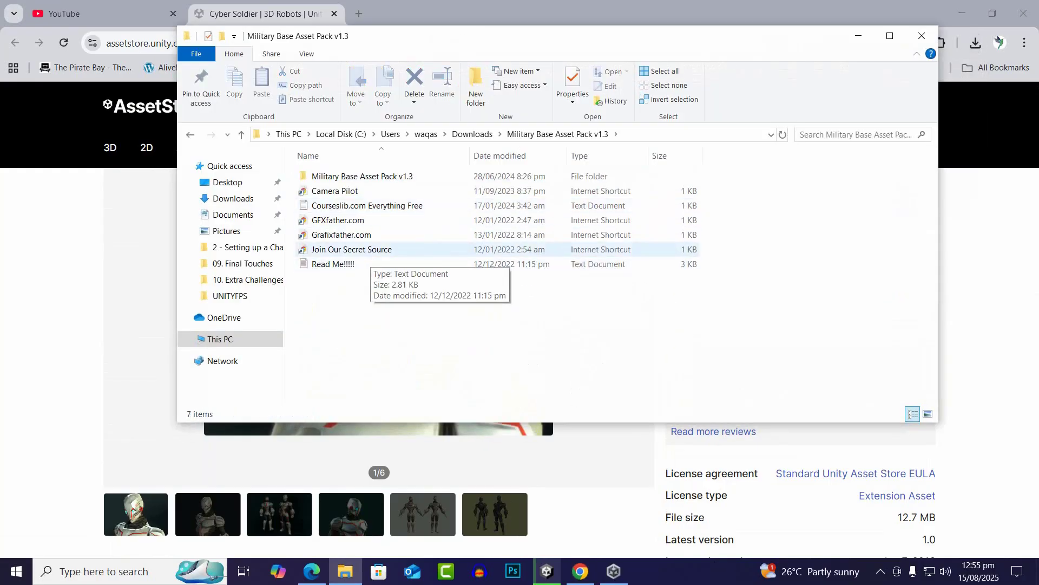
key(Return)
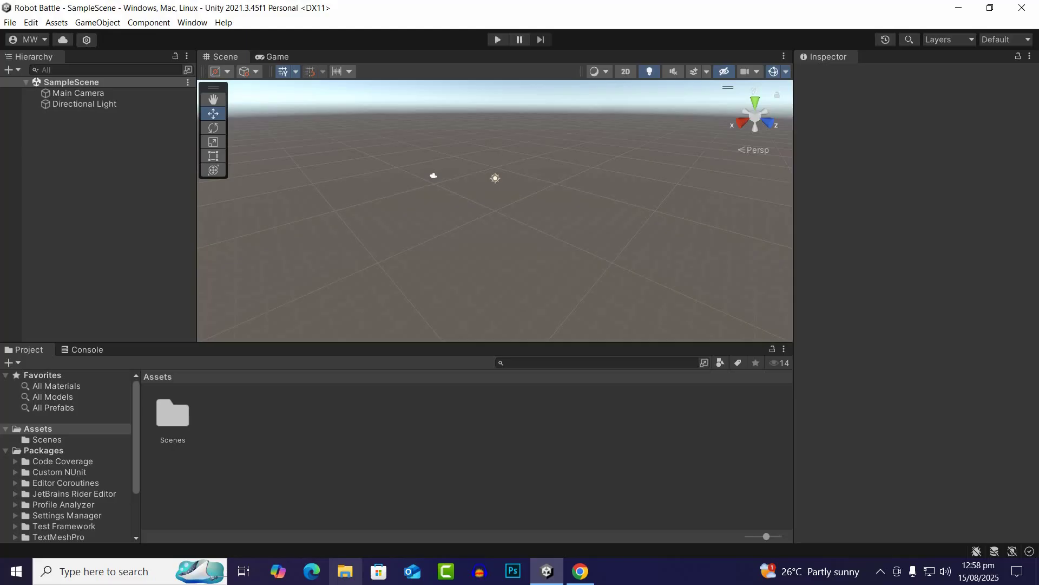
Switch to File Explorer and go to the Military Base Asset Pack v1.3 Unity package inside Downloads.
click(345, 571)
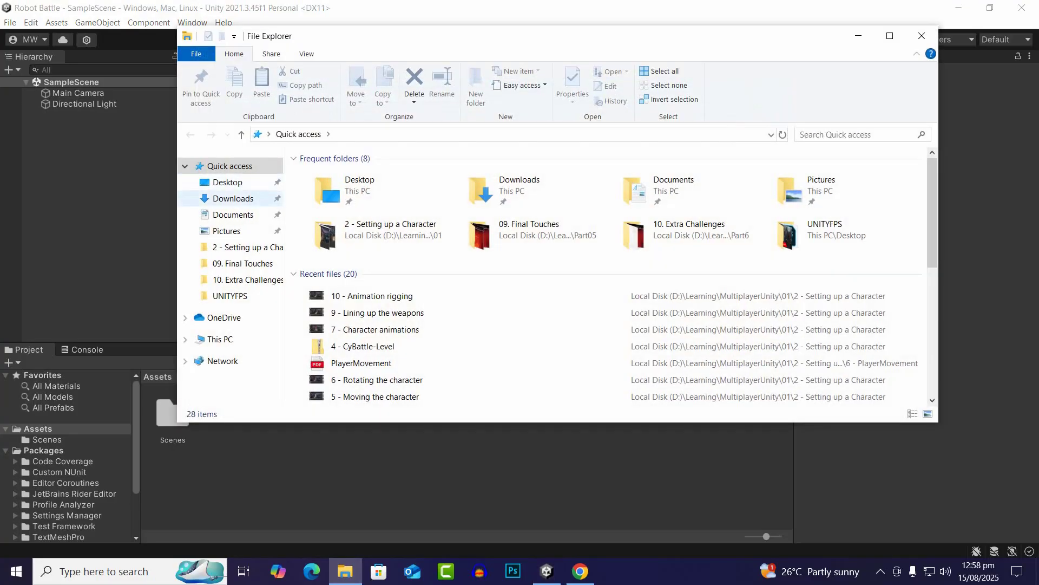
click(233, 198)
click(362, 207)
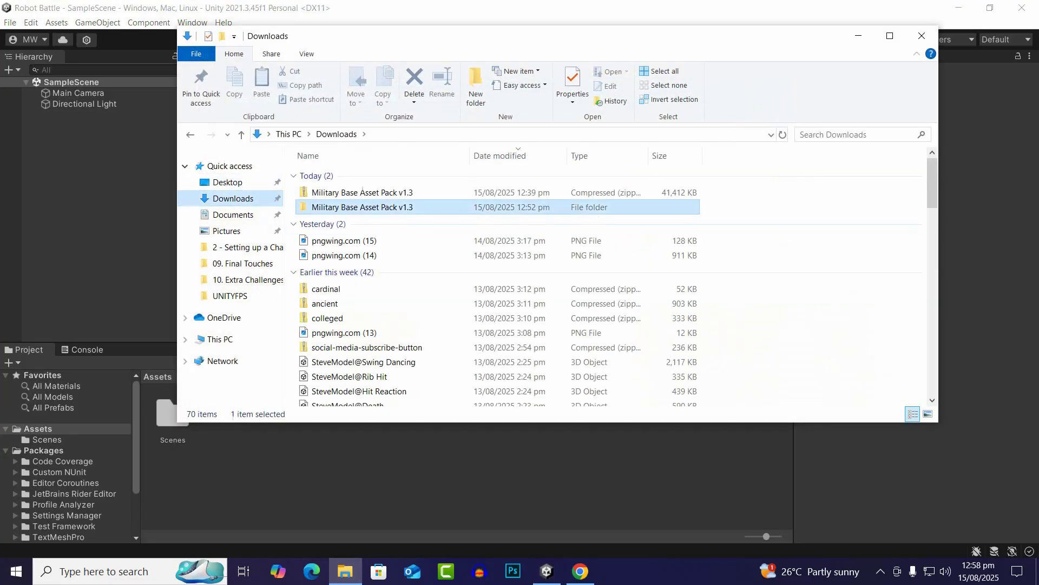
double_click(362, 207)
double_click(362, 176)
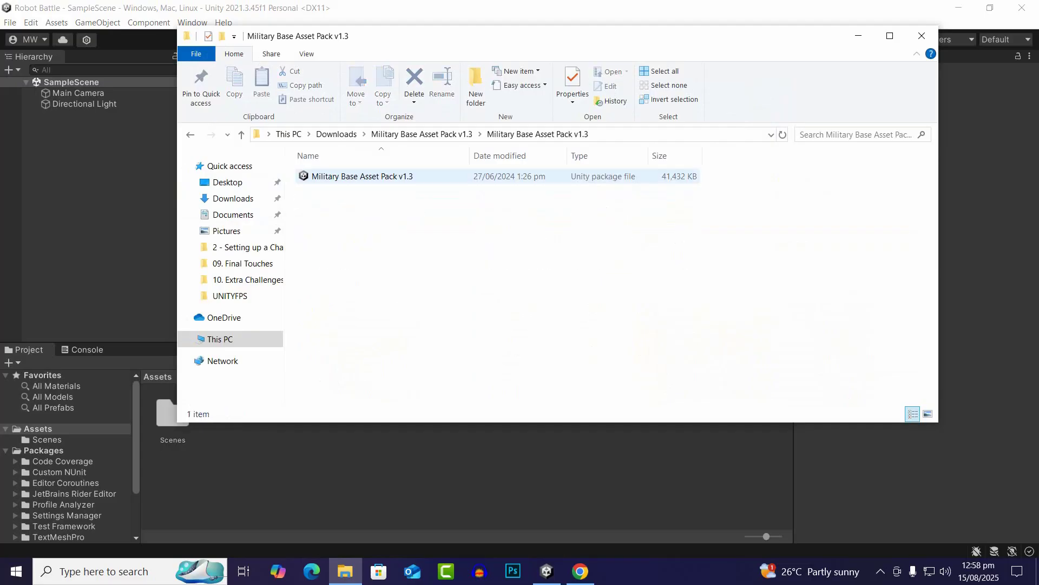
Import all items of the Military Base Asset Pack v1.3 package into the Unity project's Assets folder.
drag(362, 177, 332, 476)
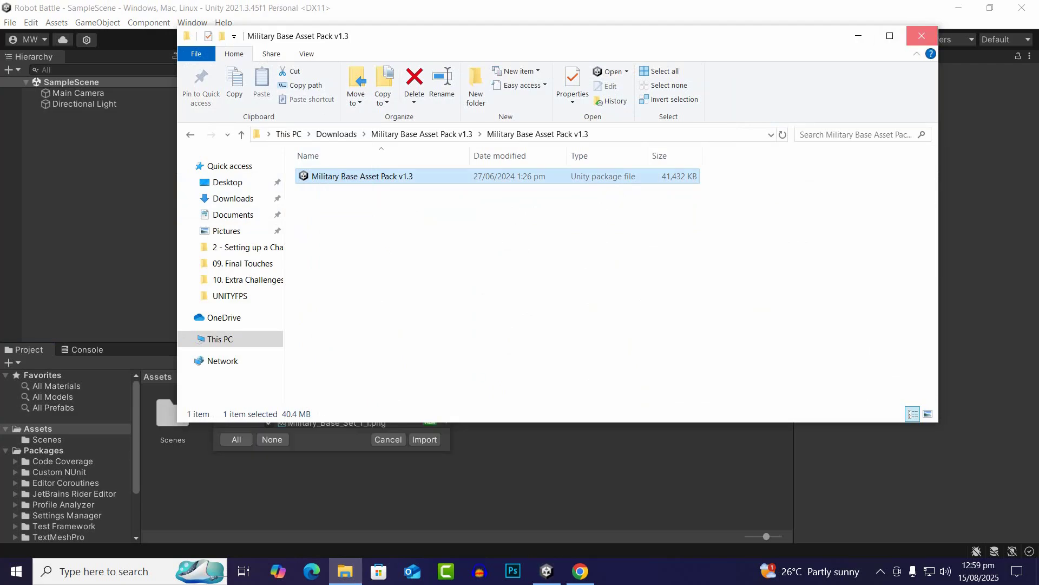
click(922, 36)
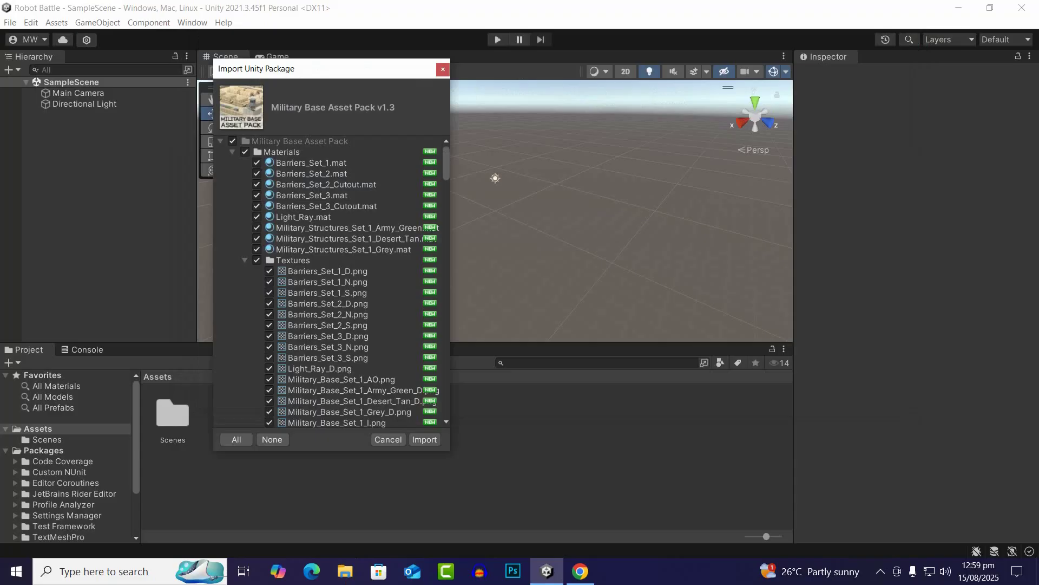
click(424, 439)
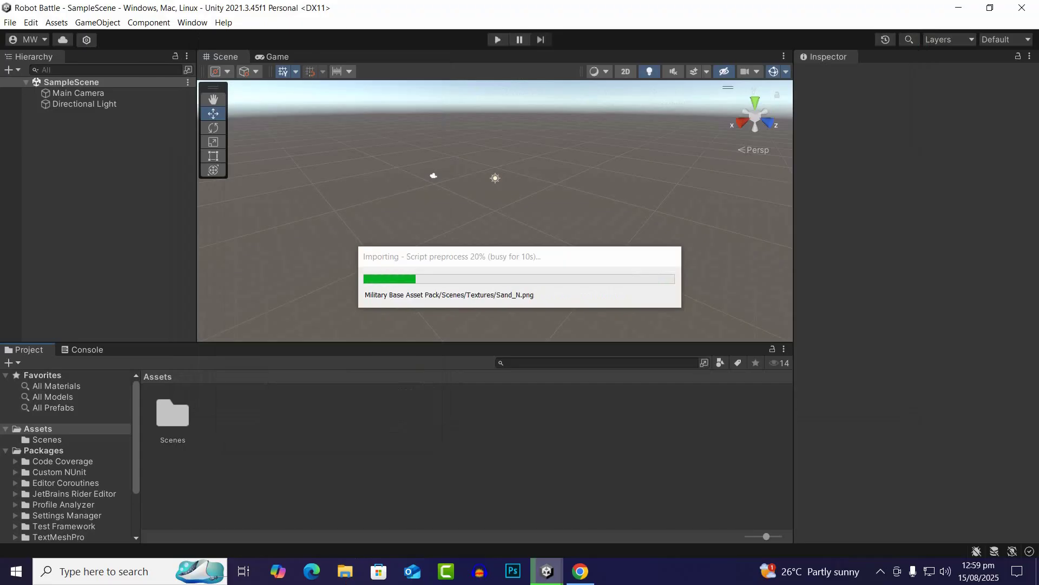
Switch to the Cyber Soldier page in Chrome, start adding it to My Assets and accept Unity's updated terms.
click(580, 571)
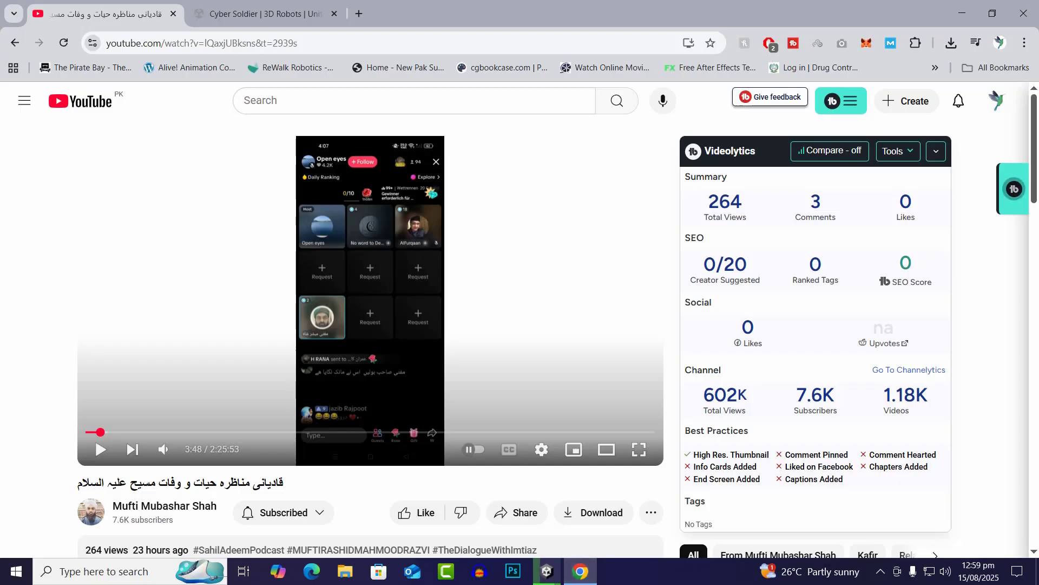
click(266, 14)
scroll(379, 325, up, 3)
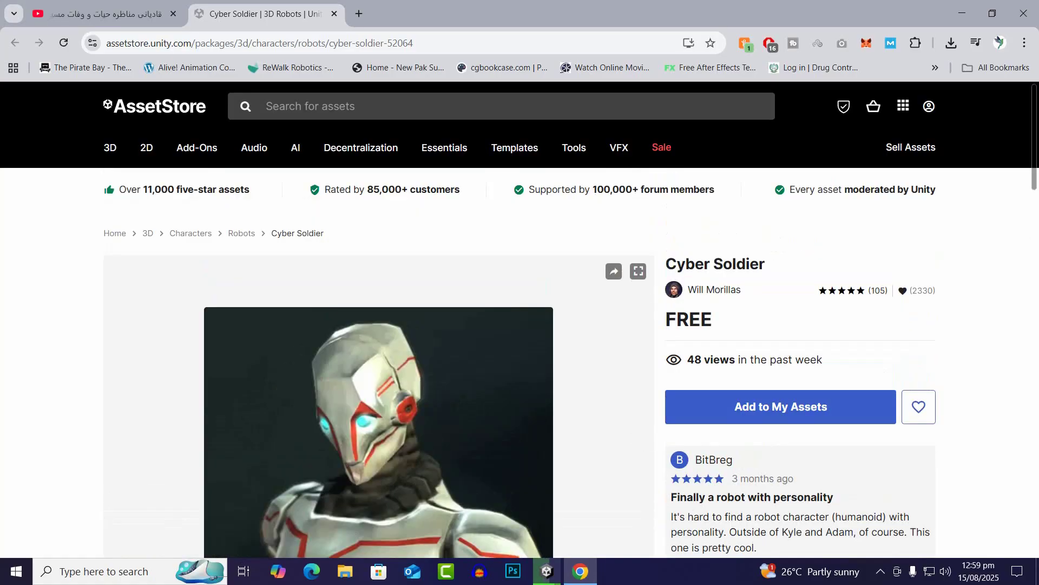
drag(766, 264, 675, 264)
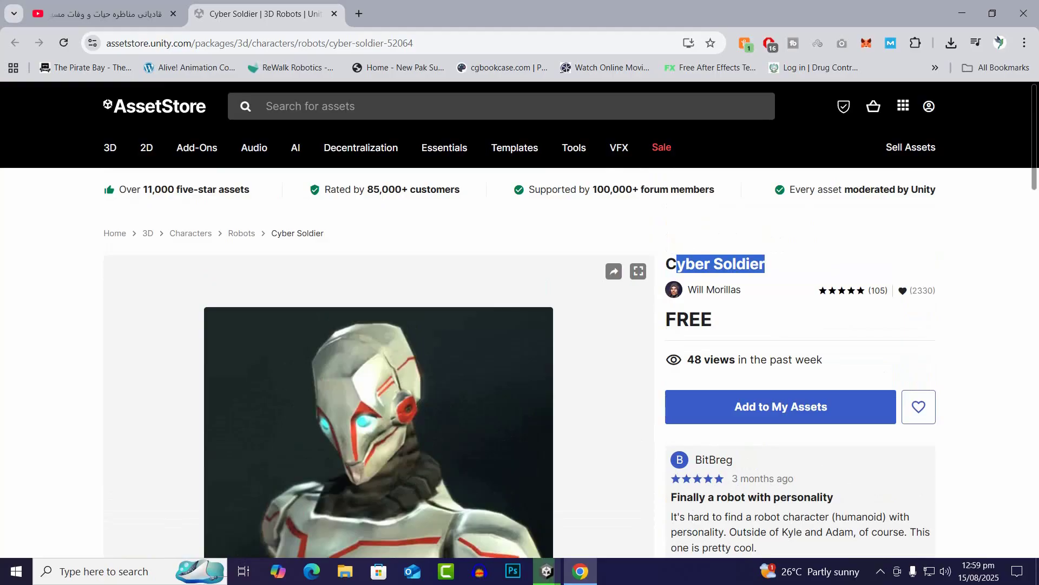
scroll(676, 265, down, 2)
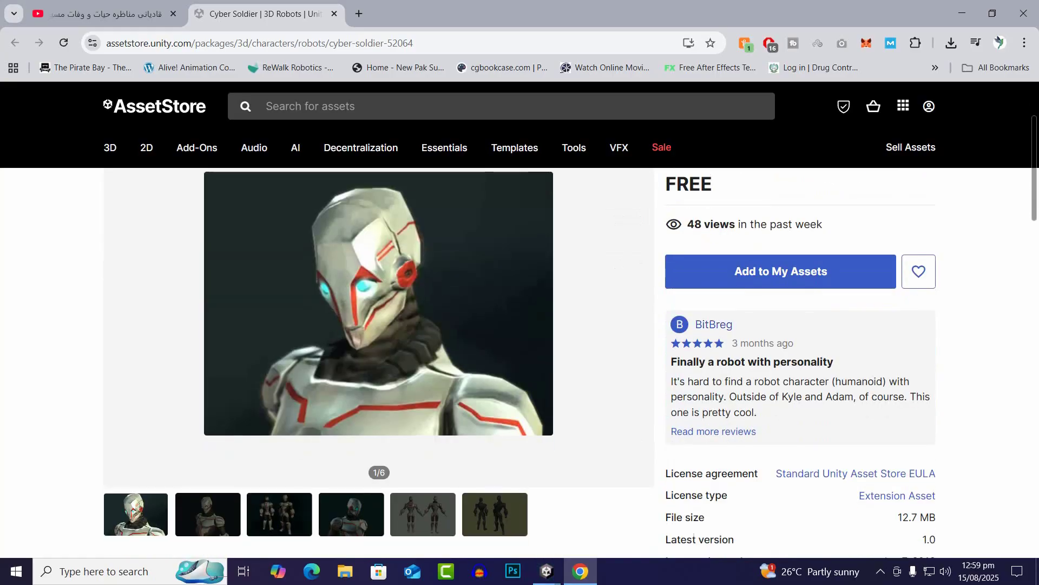
click(781, 271)
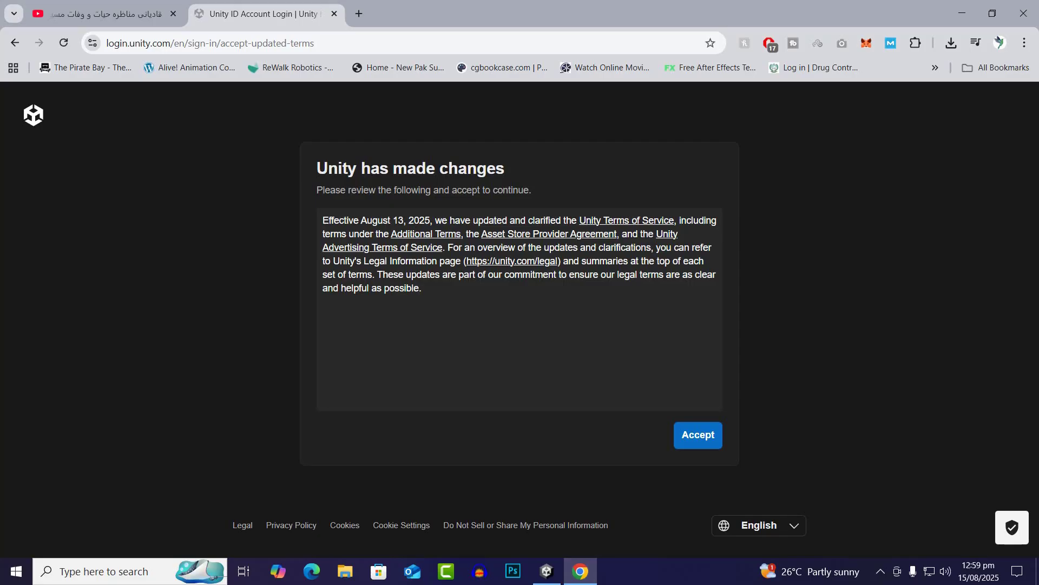
click(698, 434)
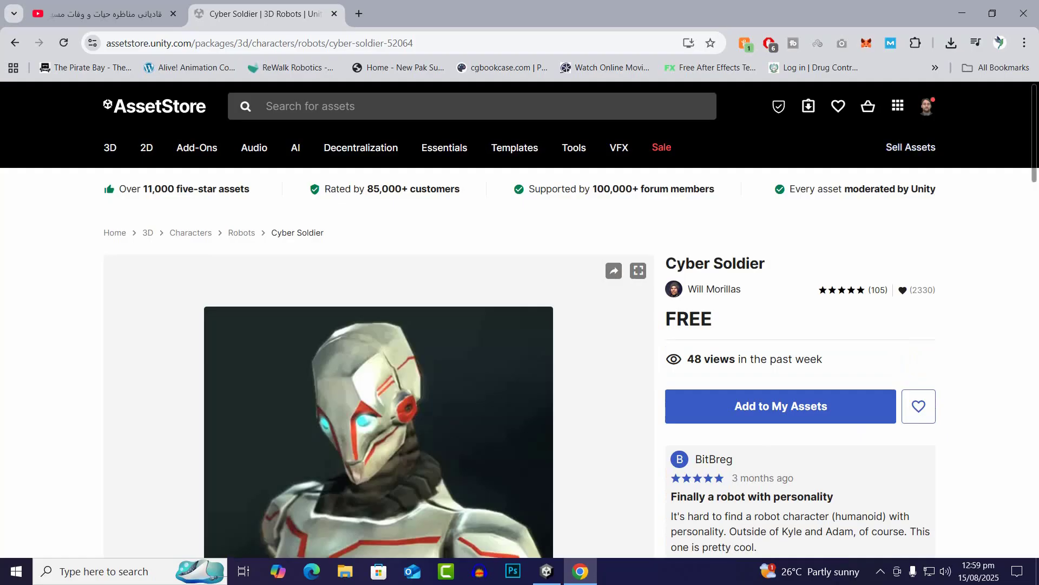
Add the Cyber Soldier asset to My Assets, accept the Terms of Service, and open it in the Unity Editor.
click(546, 572)
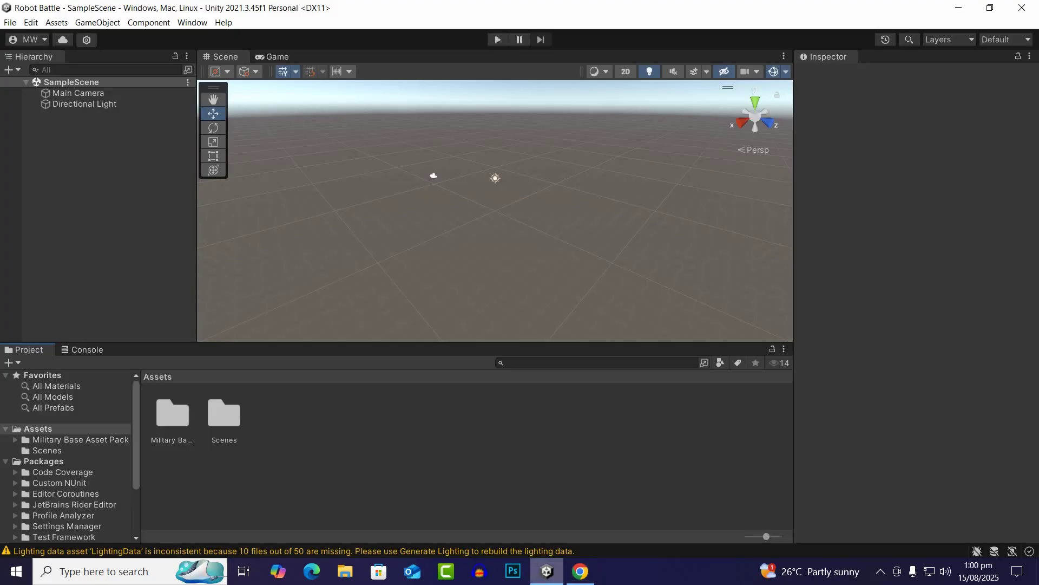
click(581, 571)
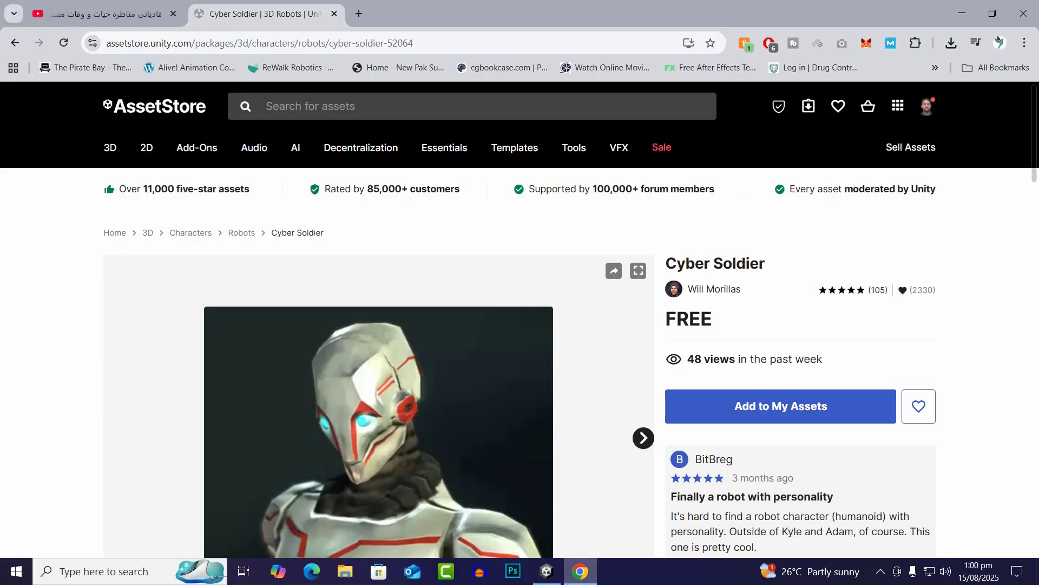
click(780, 406)
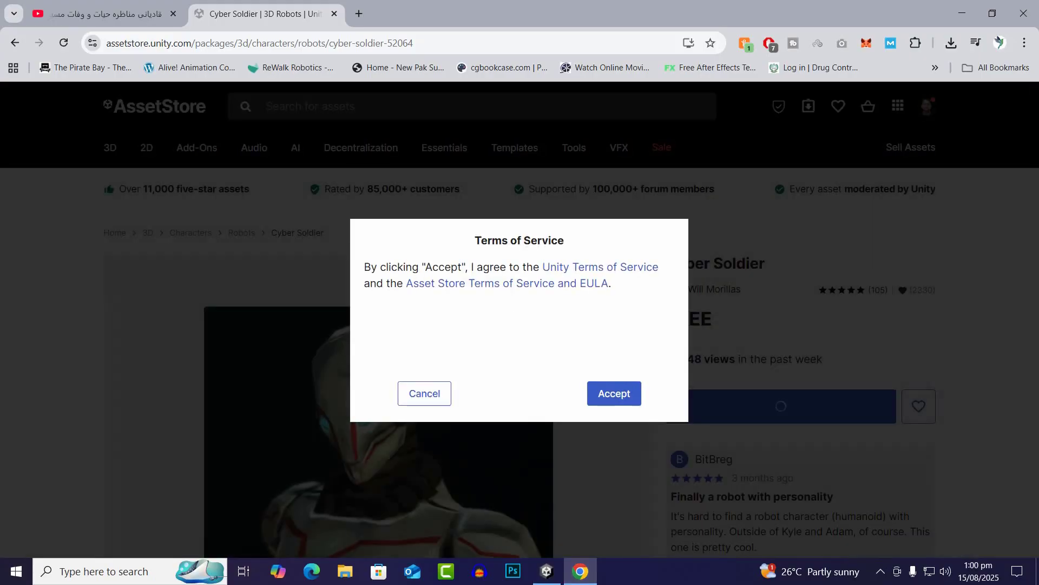
click(614, 392)
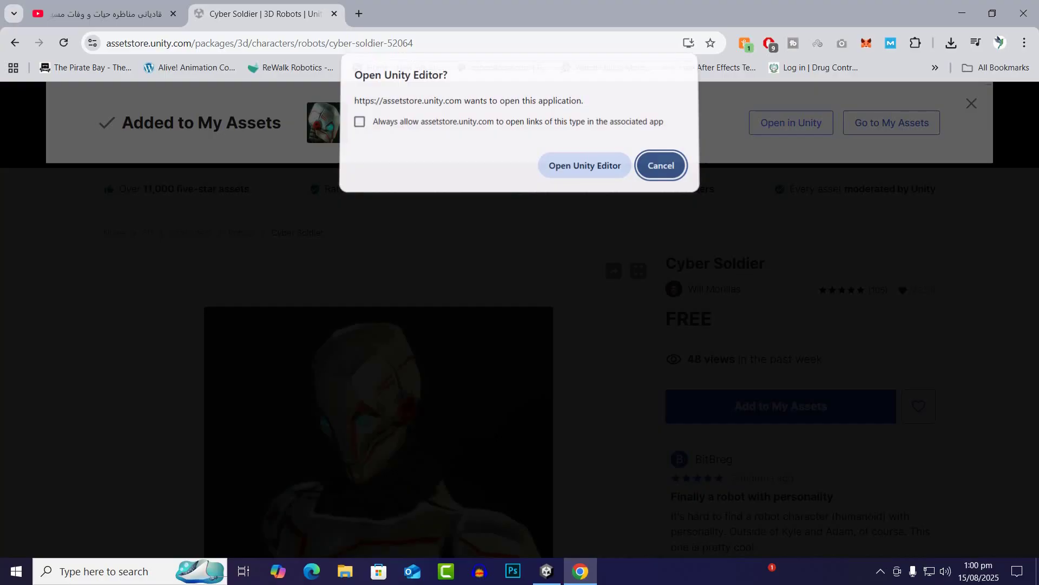
click(585, 165)
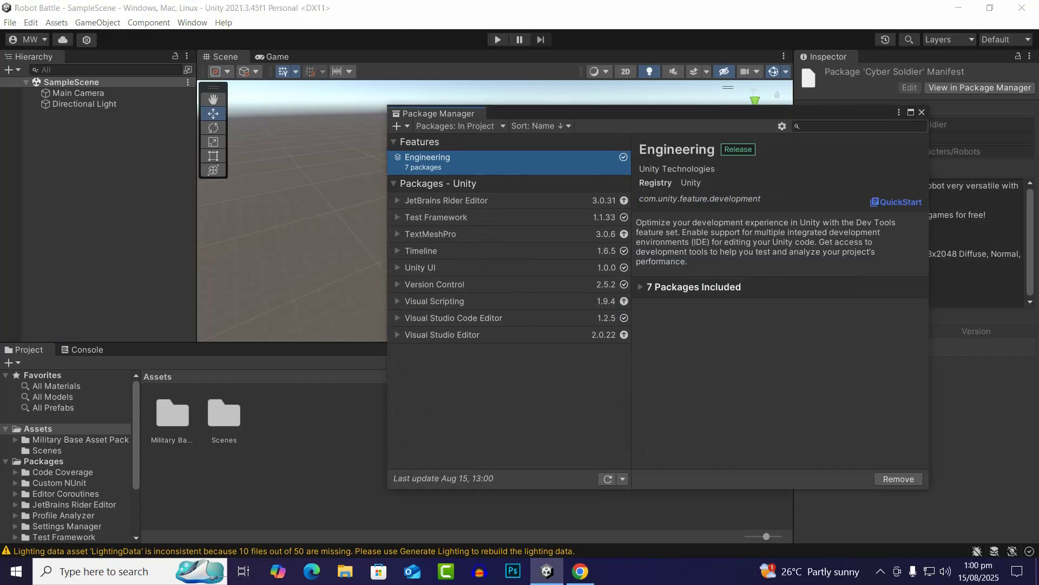
Return to the Cyber Soldier page in Chrome and open the asset in the Unity Editor's Package Manager again.
click(192, 22)
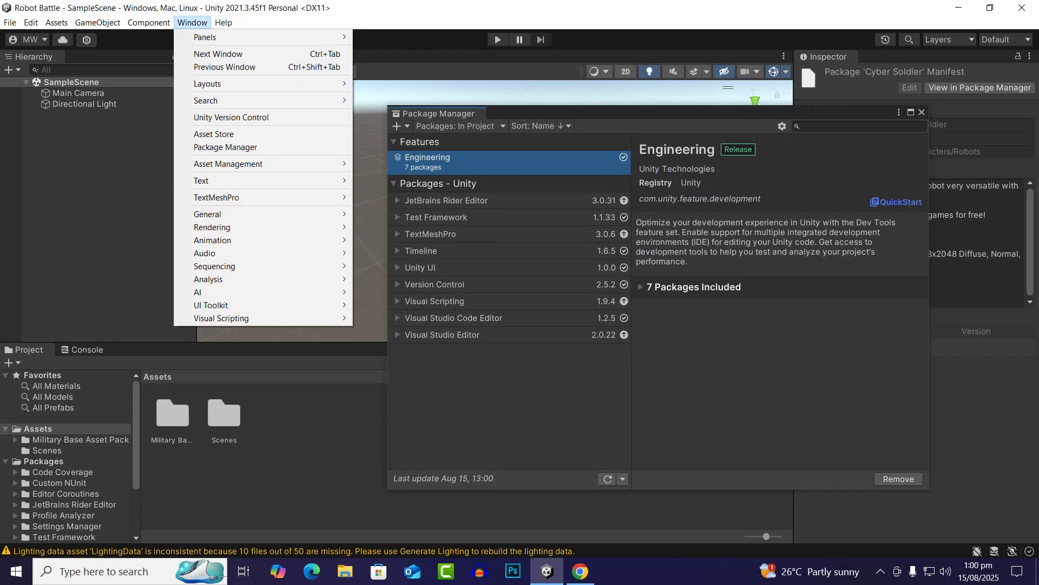
click(226, 147)
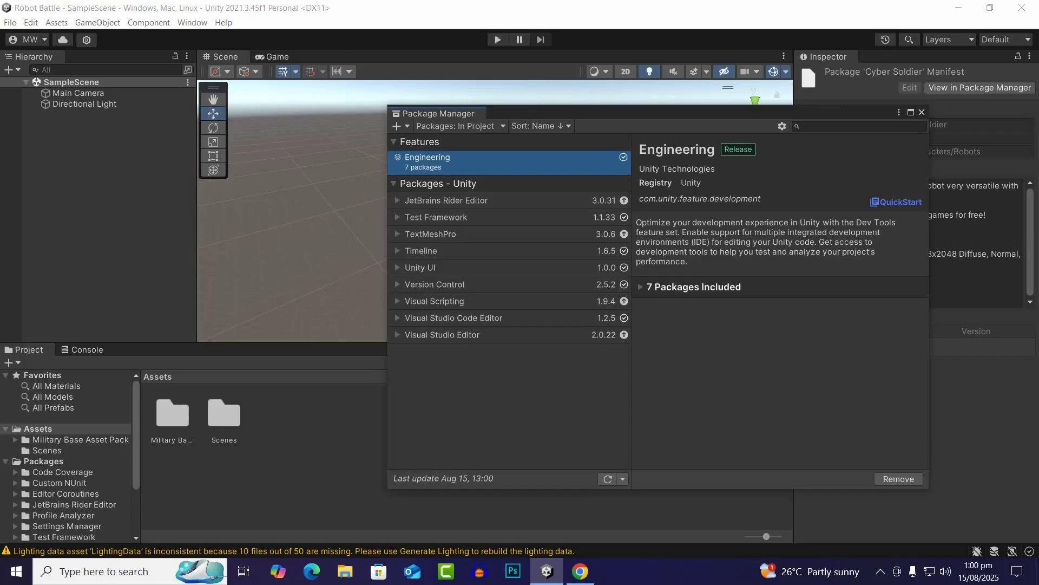
click(580, 571)
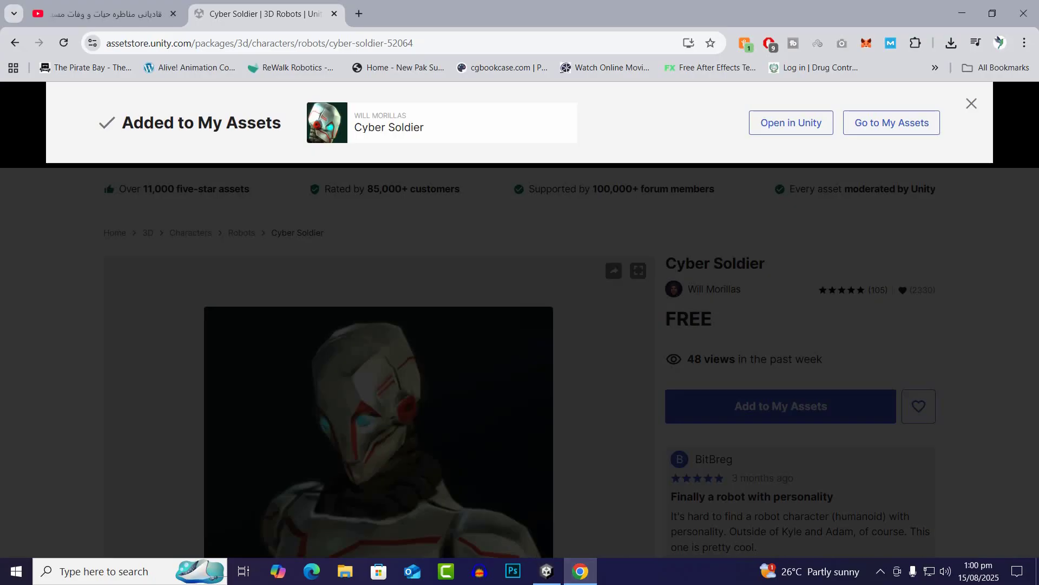
click(791, 123)
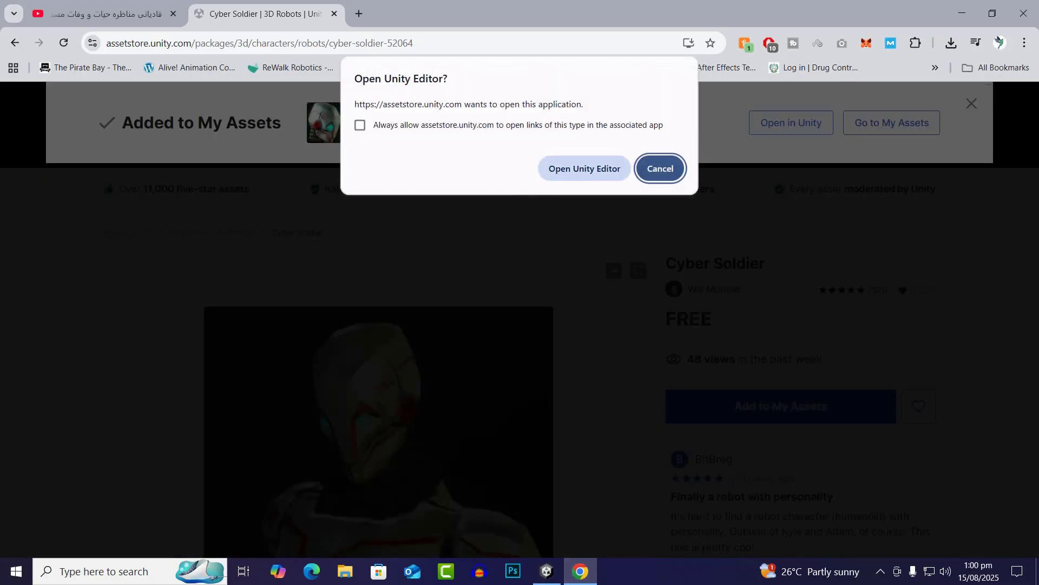
click(585, 168)
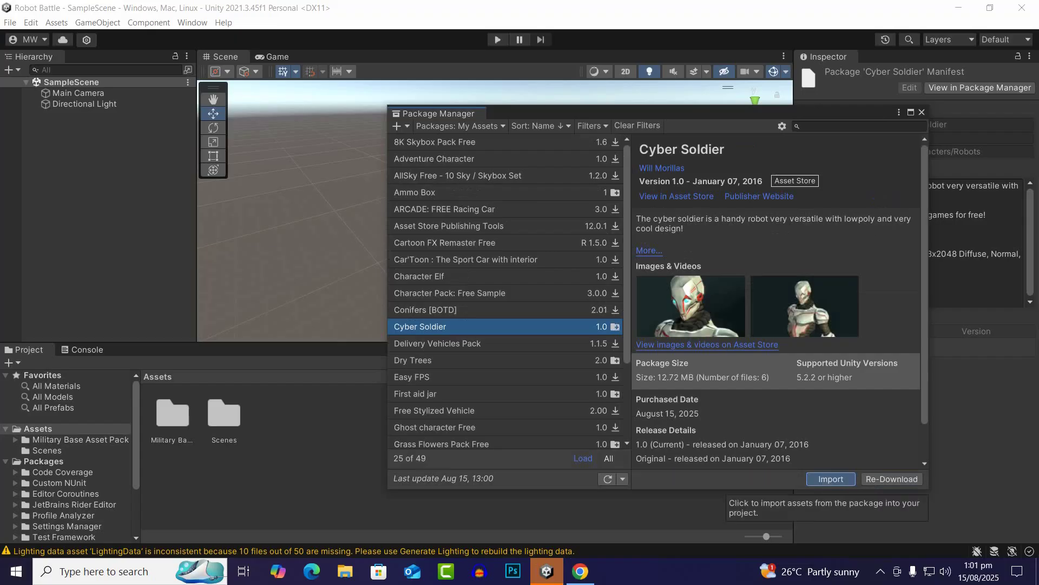
Import all files of the Cyber Soldier package into the project and close the Package Manager.
click(831, 479)
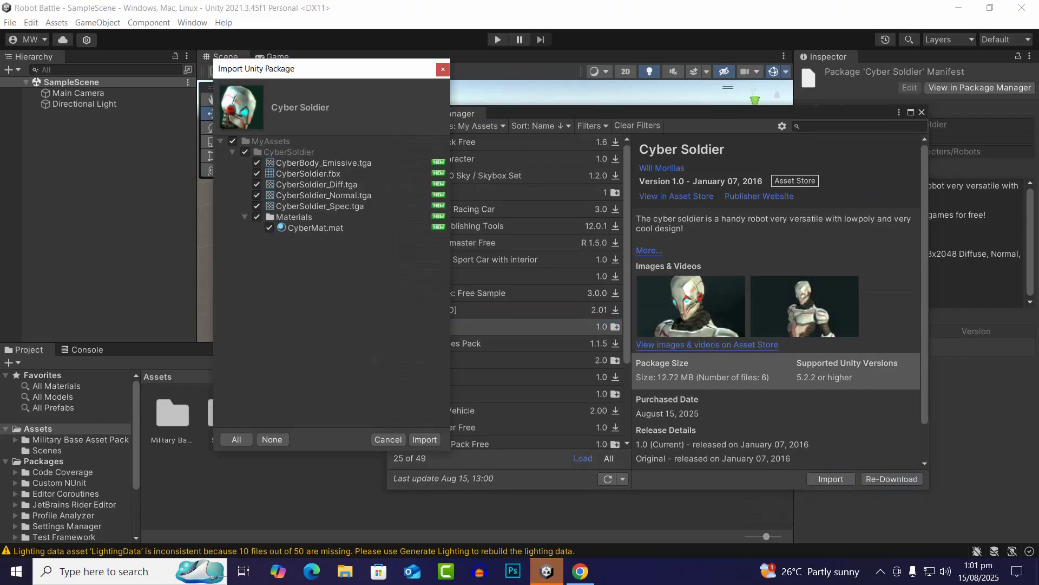
click(424, 439)
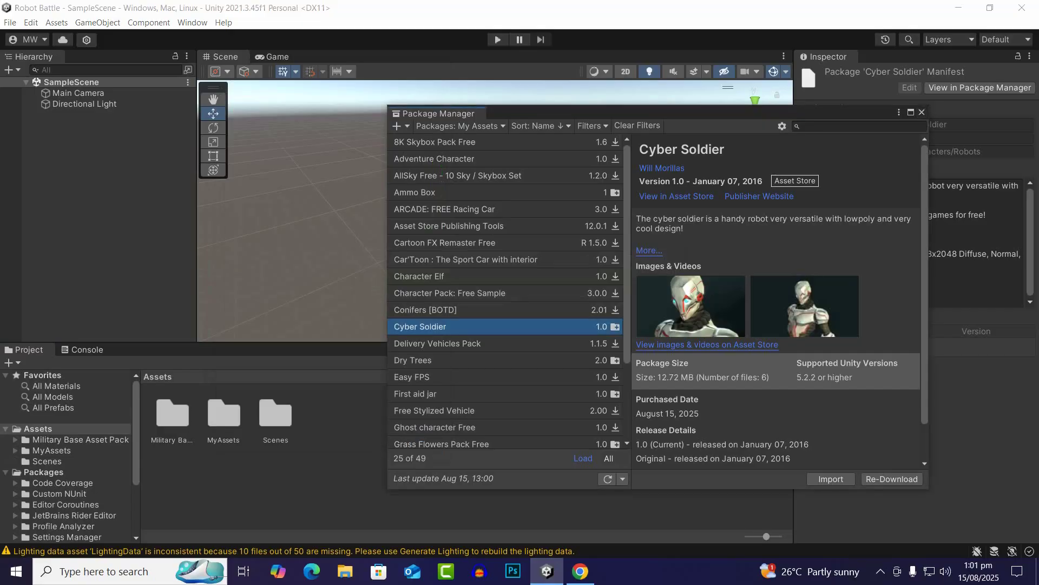
click(922, 112)
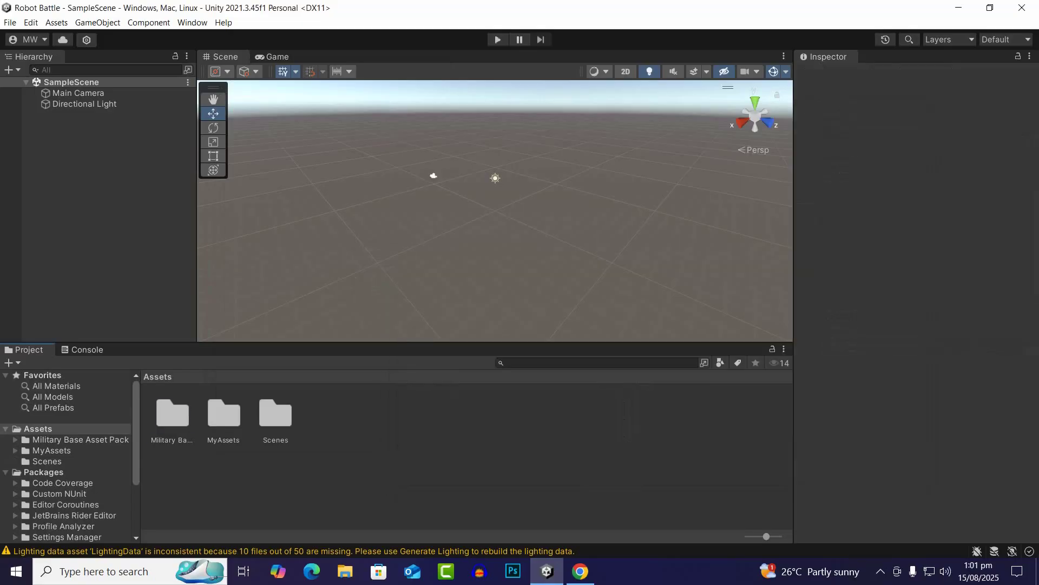
Open the Asset Overview scene from the Military Base Asset Pack's Scenes folder and look over its models.
double_click(172, 414)
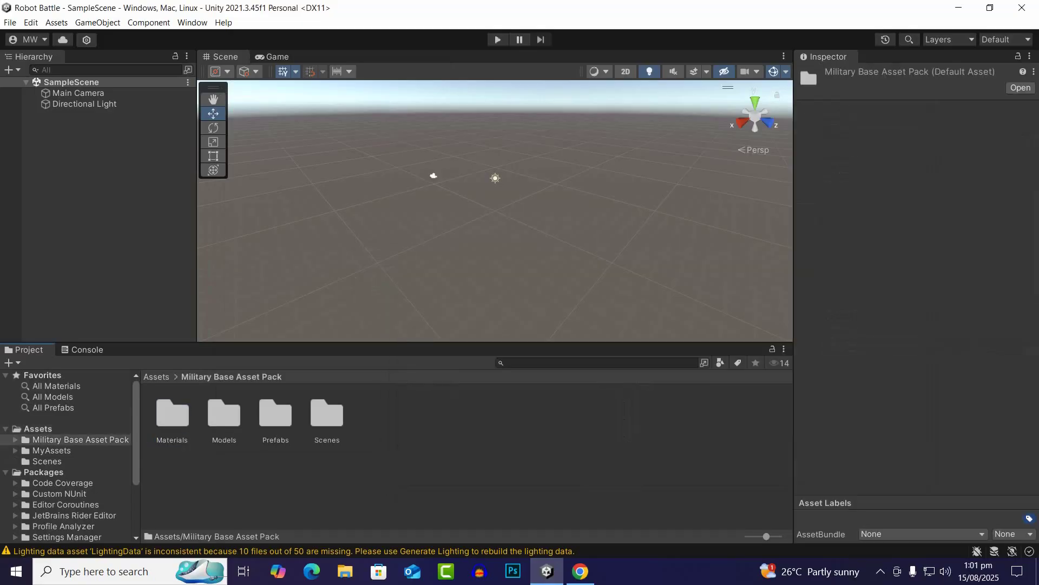
double_click(327, 414)
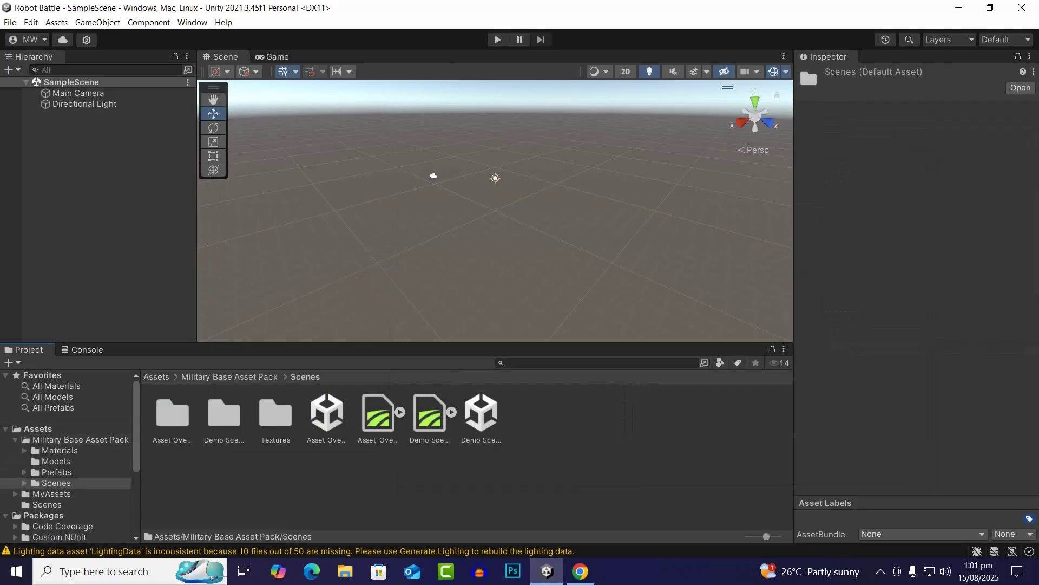
double_click(327, 414)
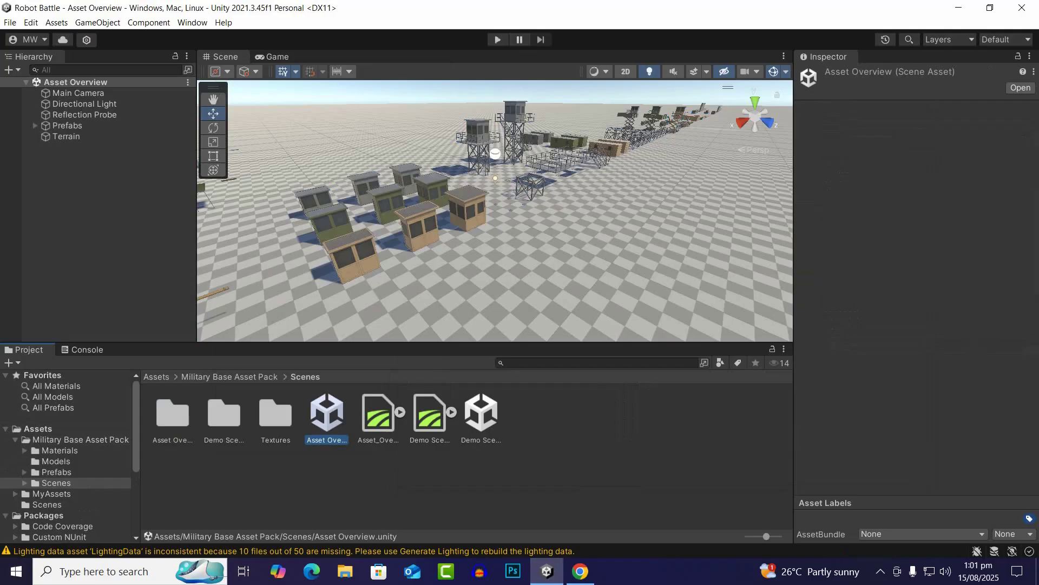
scroll(495, 210, up, 10)
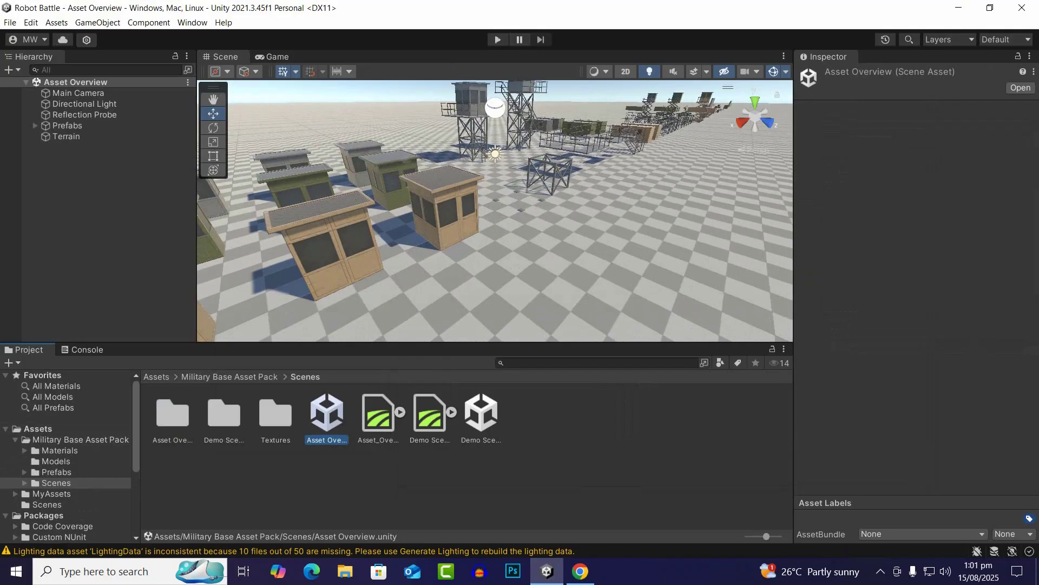
Open the Demo Scene of the Military Base Asset Pack and look over the base layout from above.
double_click(480, 414)
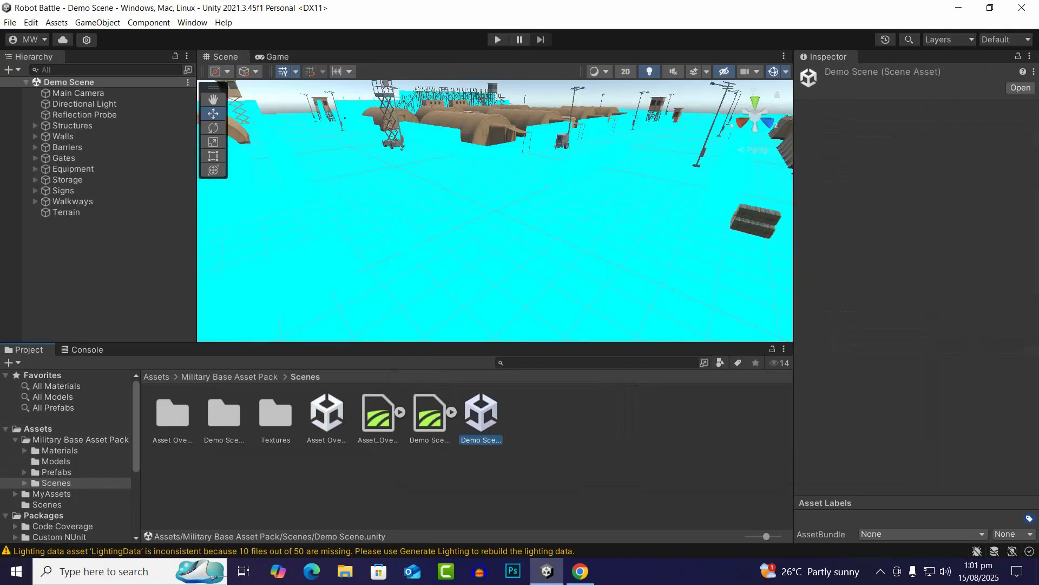
scroll(495, 210, down, 10)
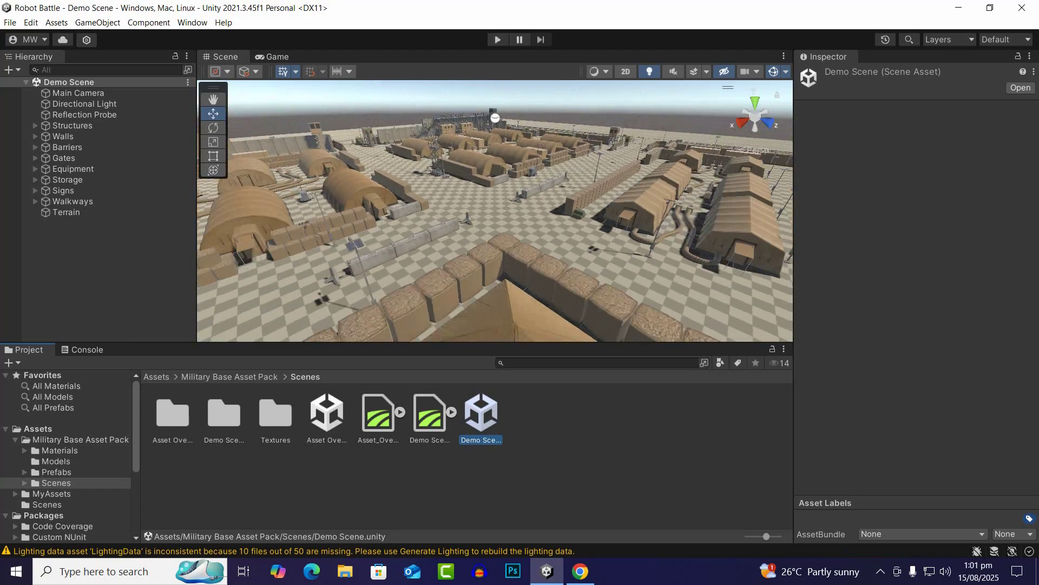
scroll(495, 210, down, 8)
alt+drag(495, 210, 465, 257)
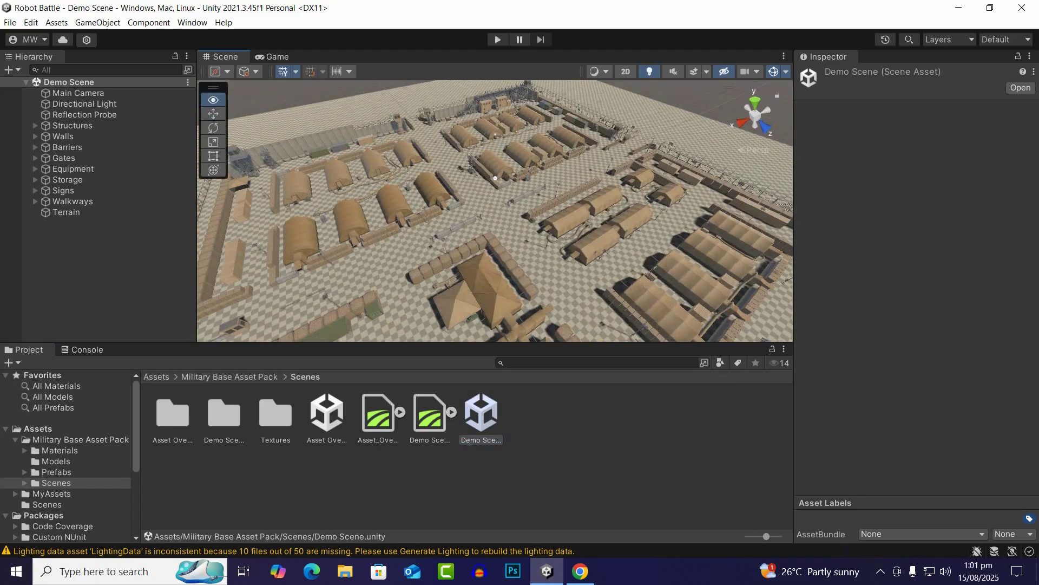
alt+drag(495, 177, 496, 158)
scroll(495, 138, up, 3)
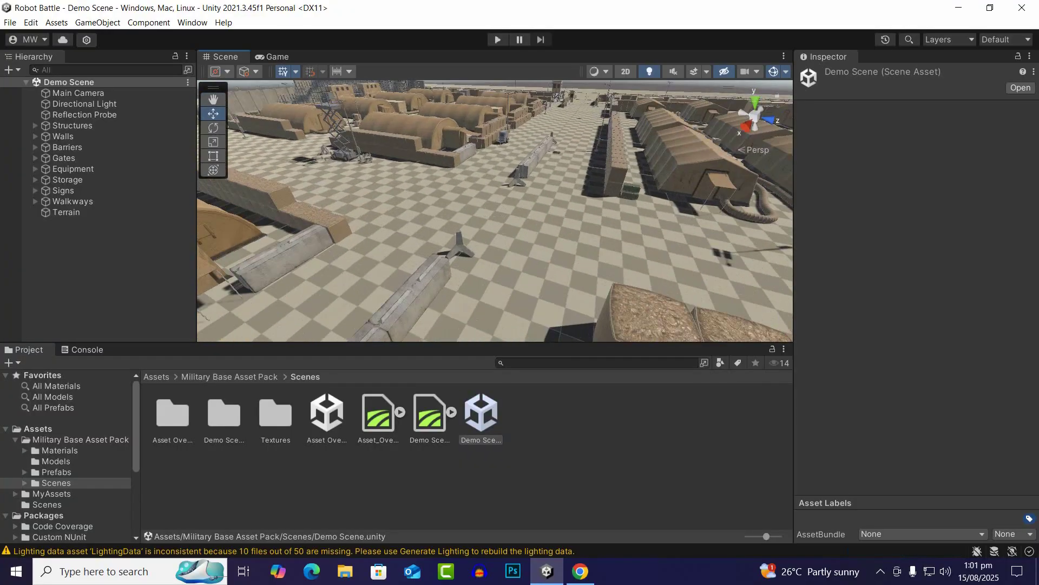
Examine the Demo Scene's terrain, Hesco walls and tents from several angles and distances.
click(520, 227)
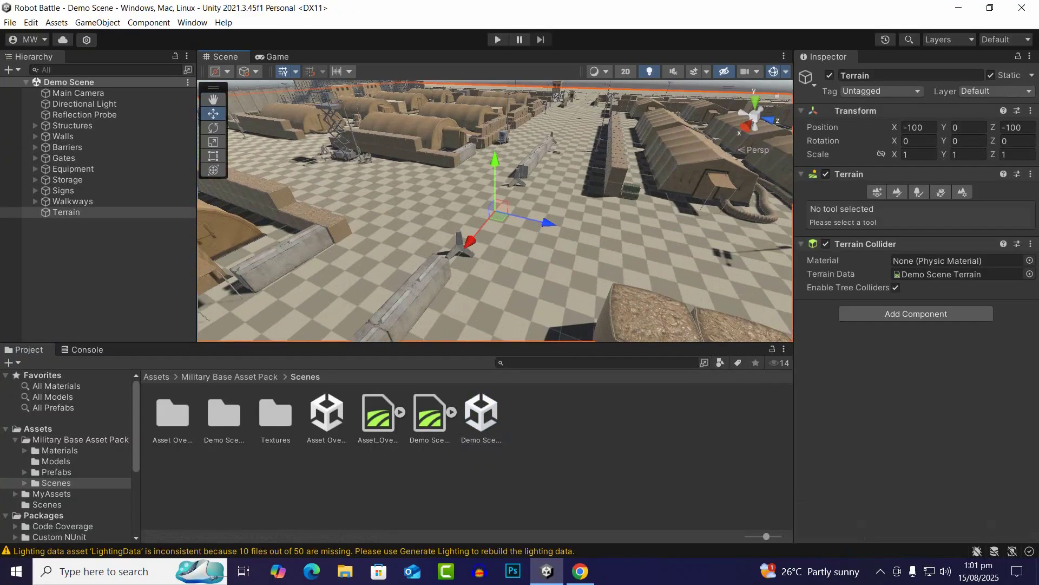
scroll(495, 153, down, 5)
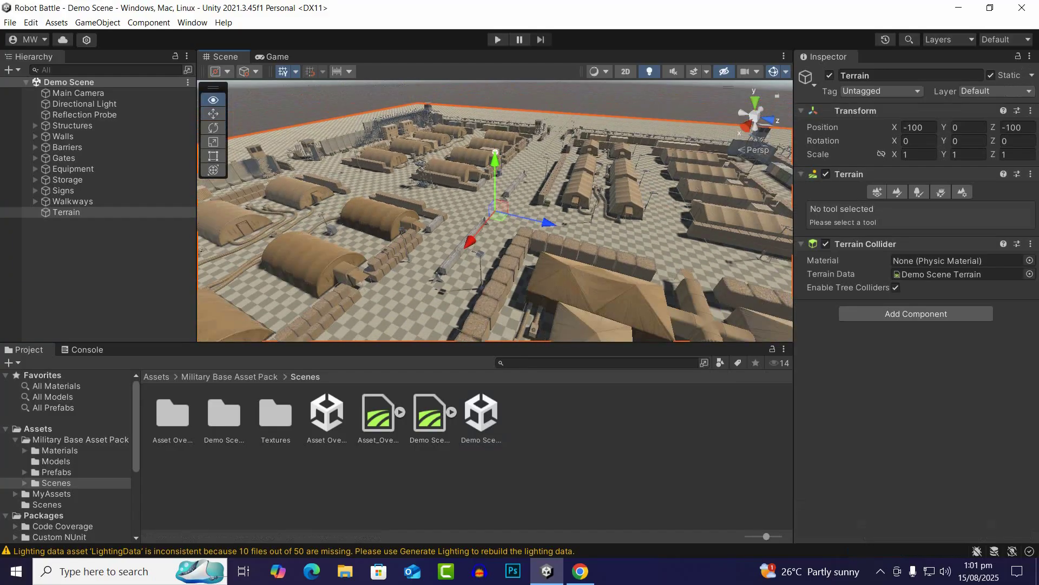
alt+drag(622, 189, 587, 200)
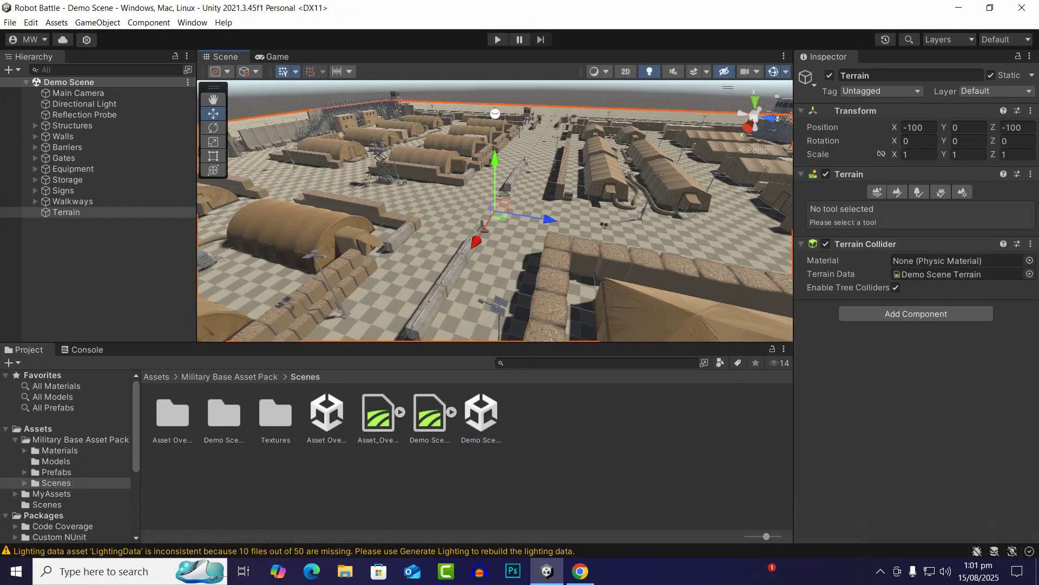
click(551, 279)
scroll(551, 279, down, 10)
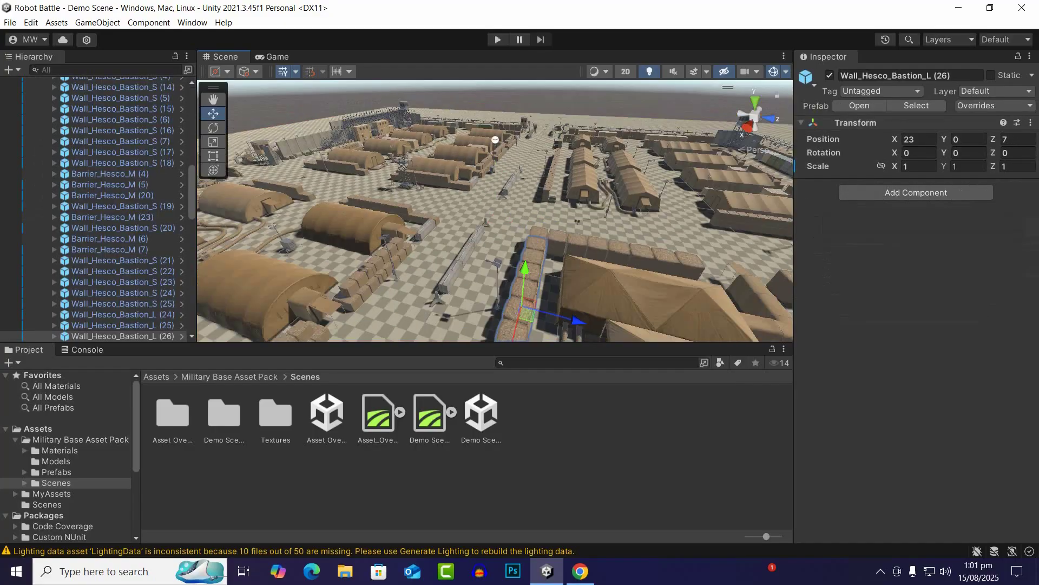
alt+drag(551, 278, 722, 253)
scroll(495, 211, up, 3)
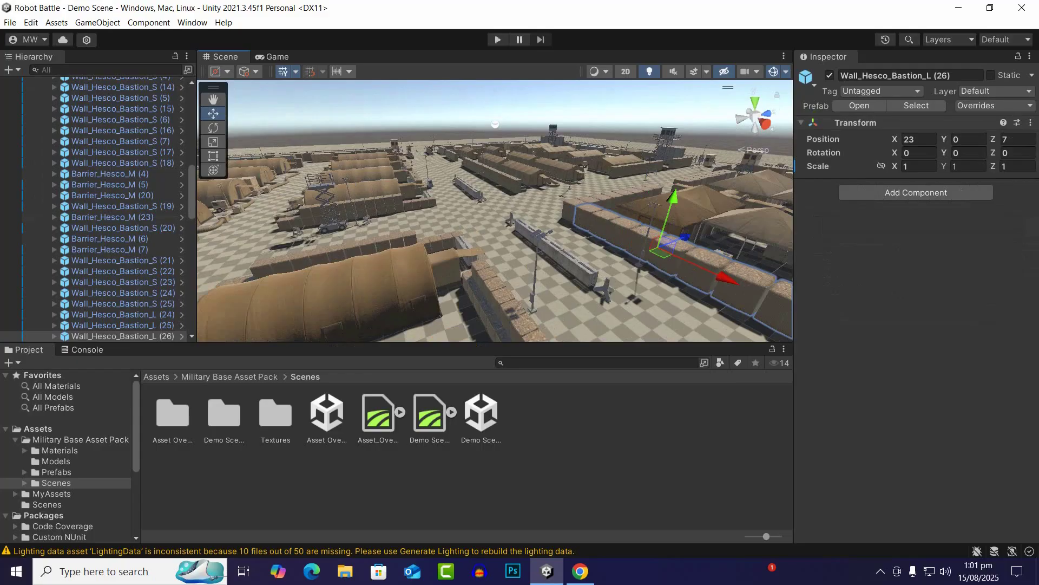
scroll(495, 124, down, 5)
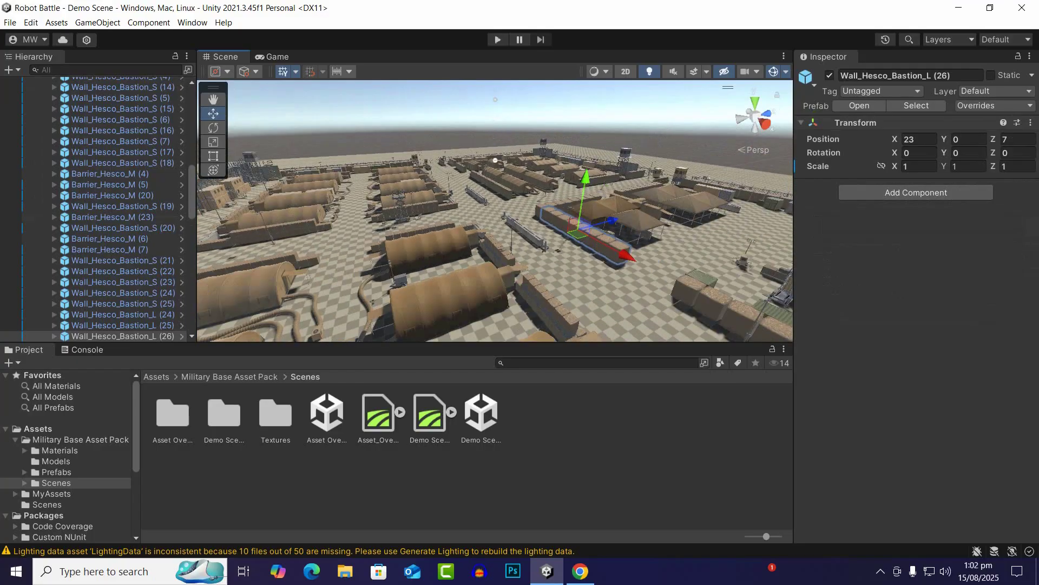
alt+drag(666, 179, 346, 244)
scroll(495, 211, up, 7)
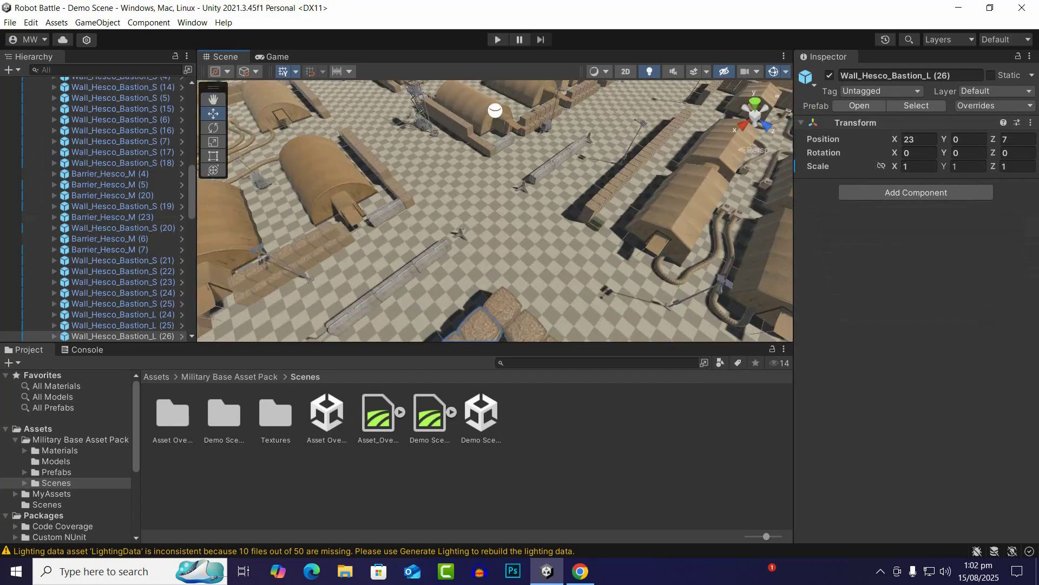
scroll(495, 211, up, 3)
Go to the CyberSoldier folder inside MyAssets and show the Rig import settings of the CyberSoldier model.
click(487, 488)
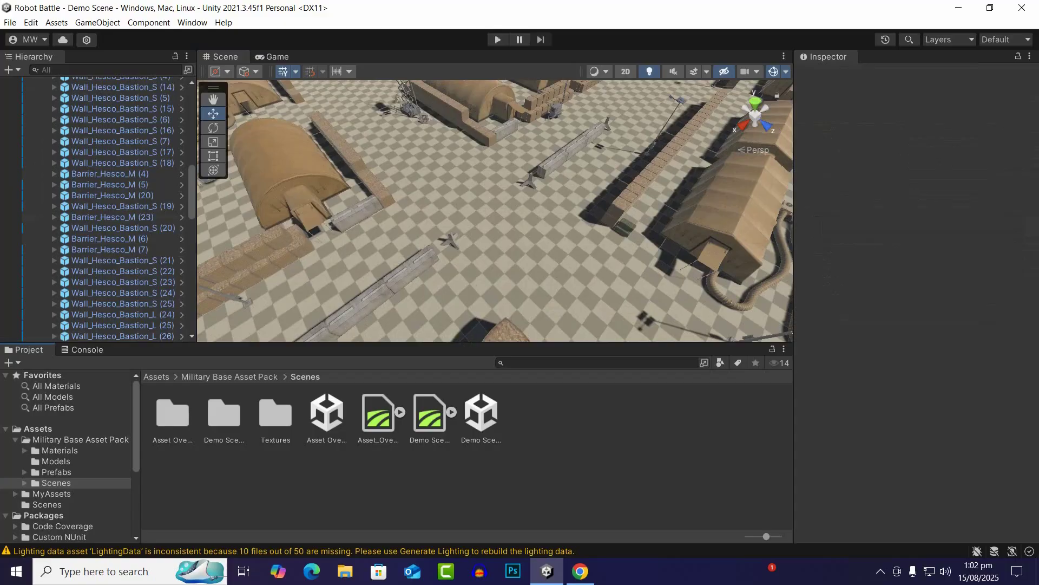
click(229, 377)
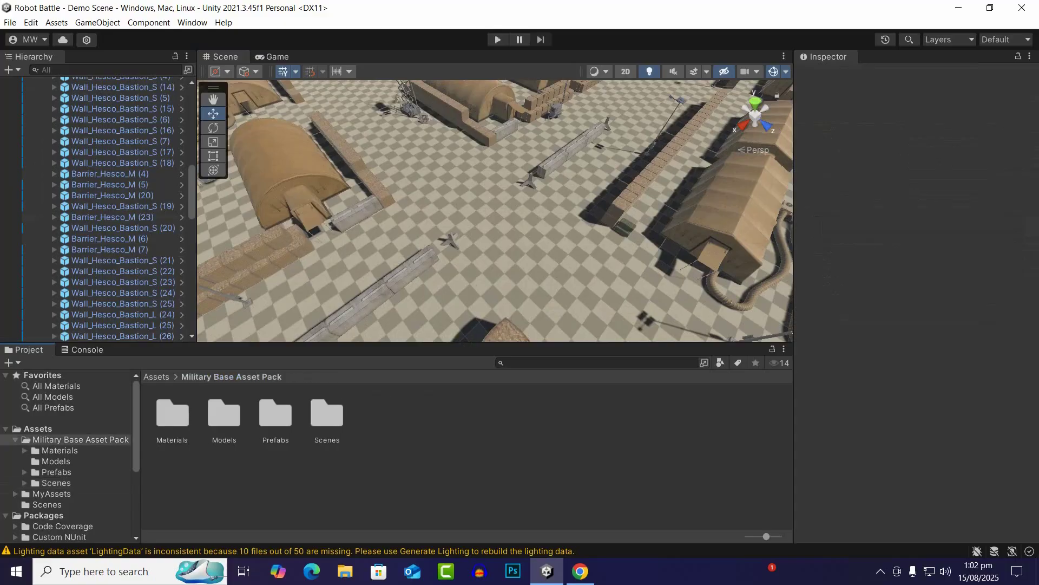
click(157, 377)
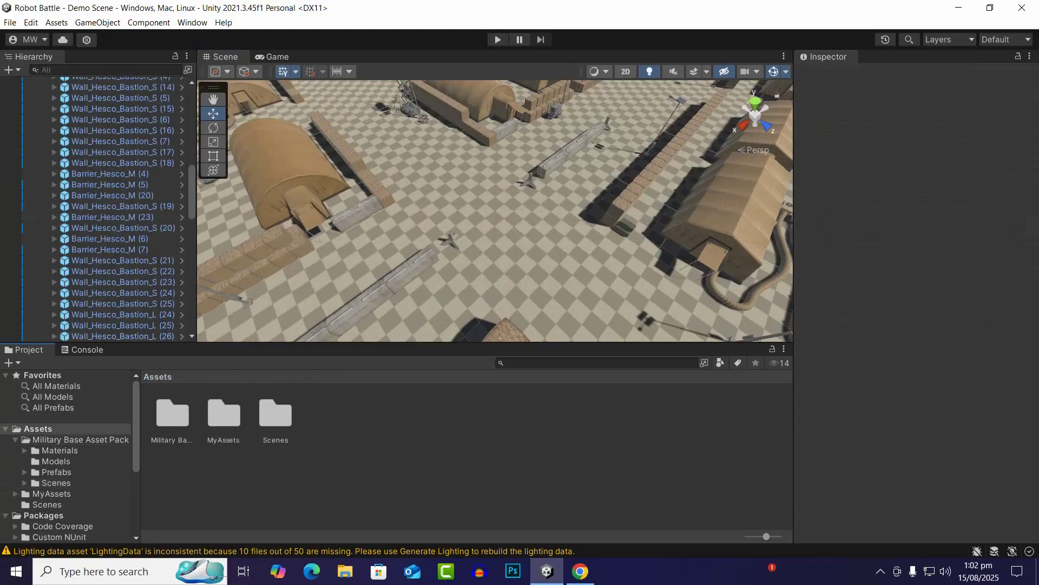
click(223, 415)
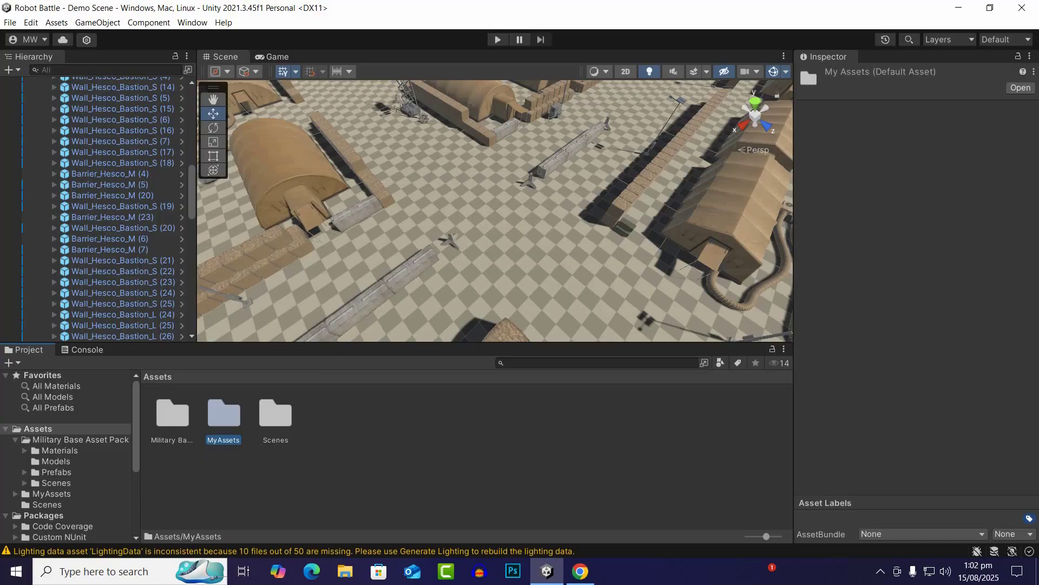
click(172, 415)
double_click(223, 414)
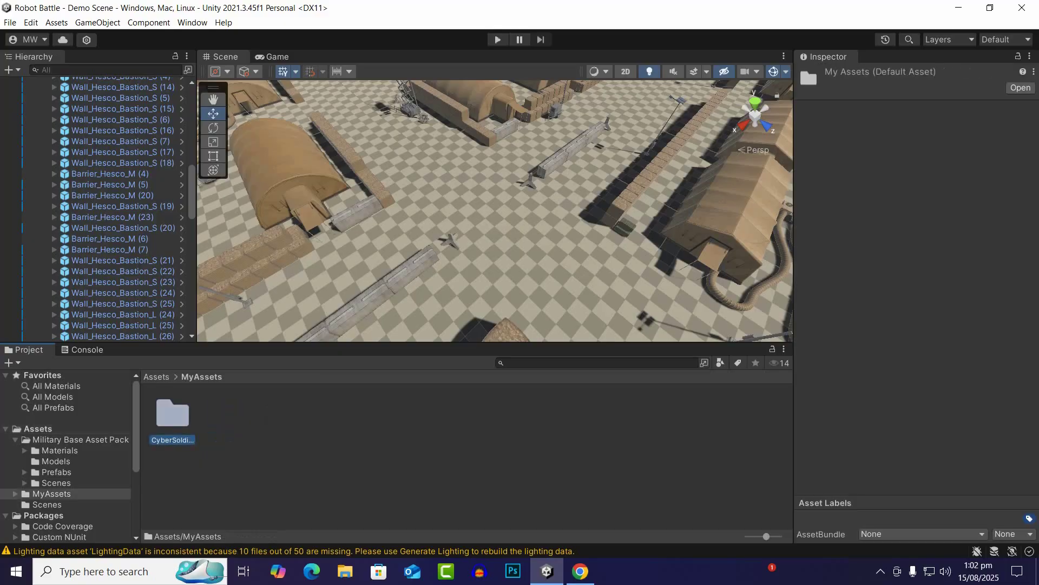
double_click(172, 414)
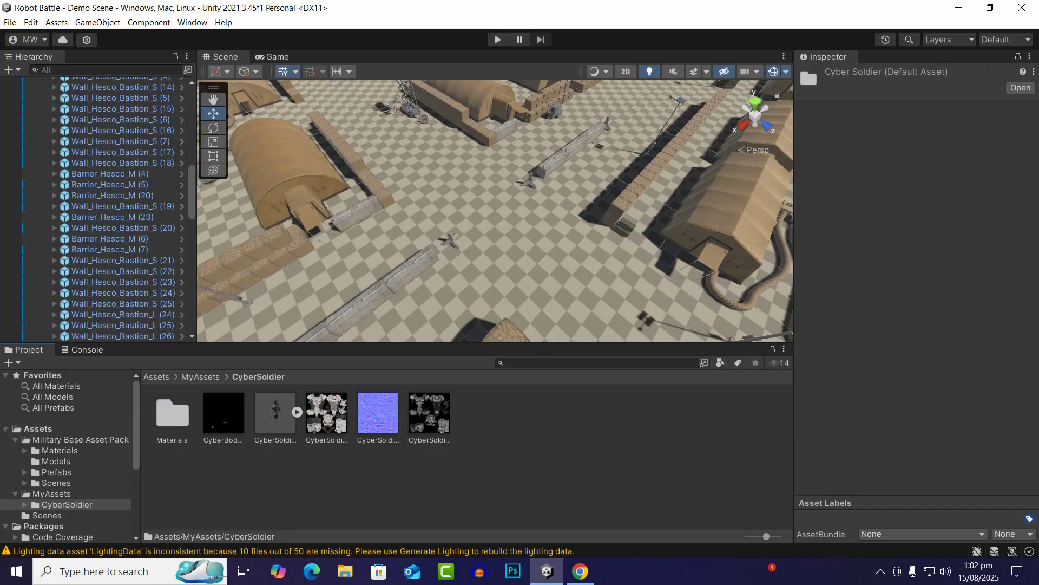
click(275, 415)
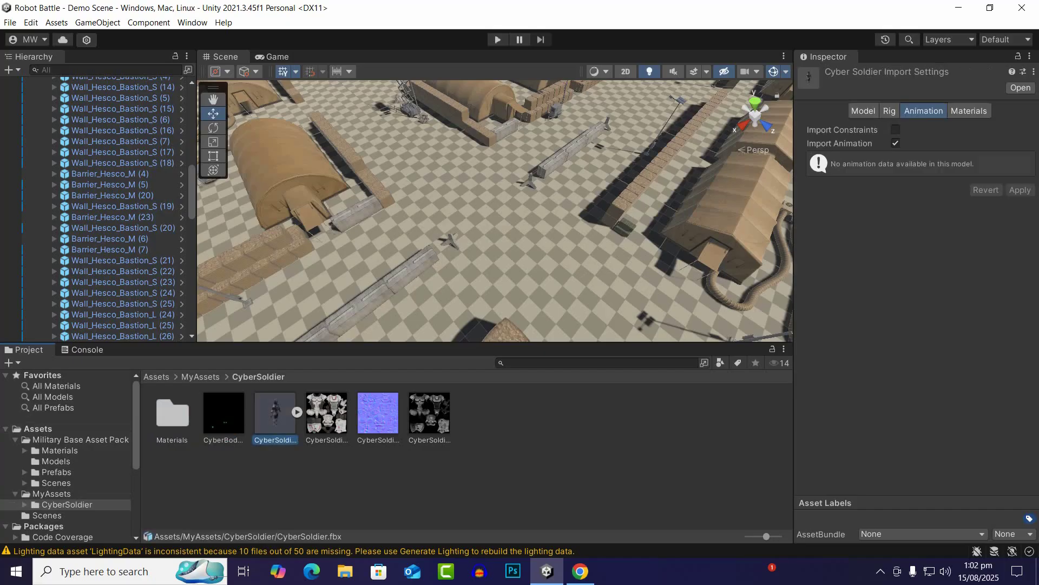
click(889, 111)
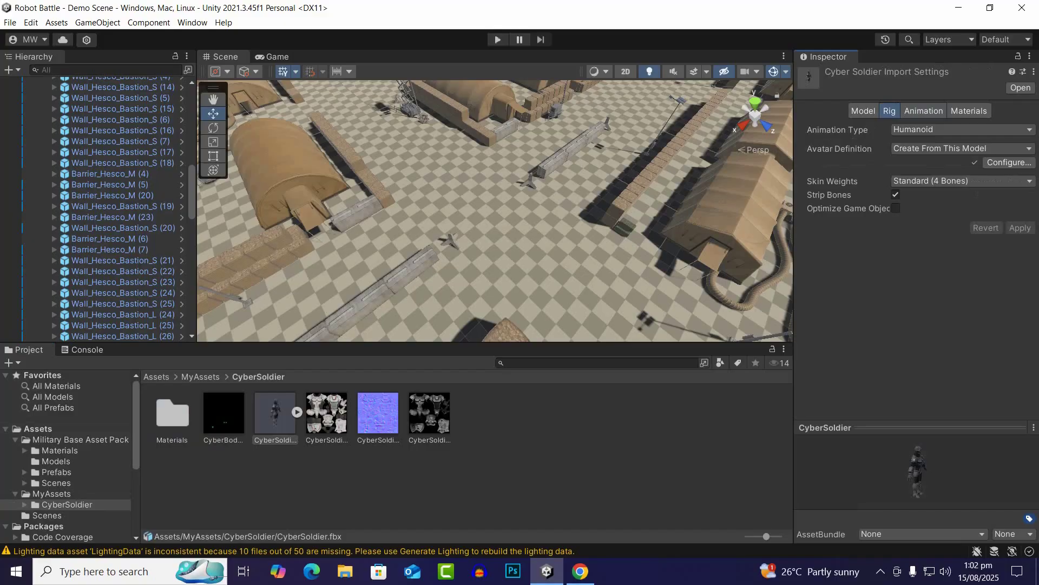
Place the CyberSoldier model in the Demo Scene on the open ground between the concrete barriers and frame it.
drag(275, 414, 486, 210)
key(f)
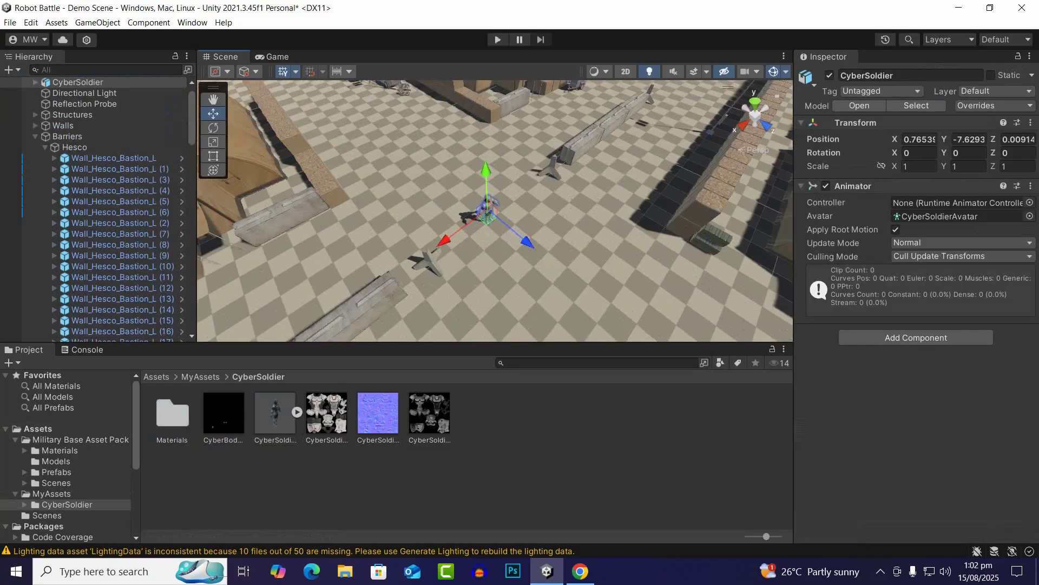
scroll(495, 211, down, 1)
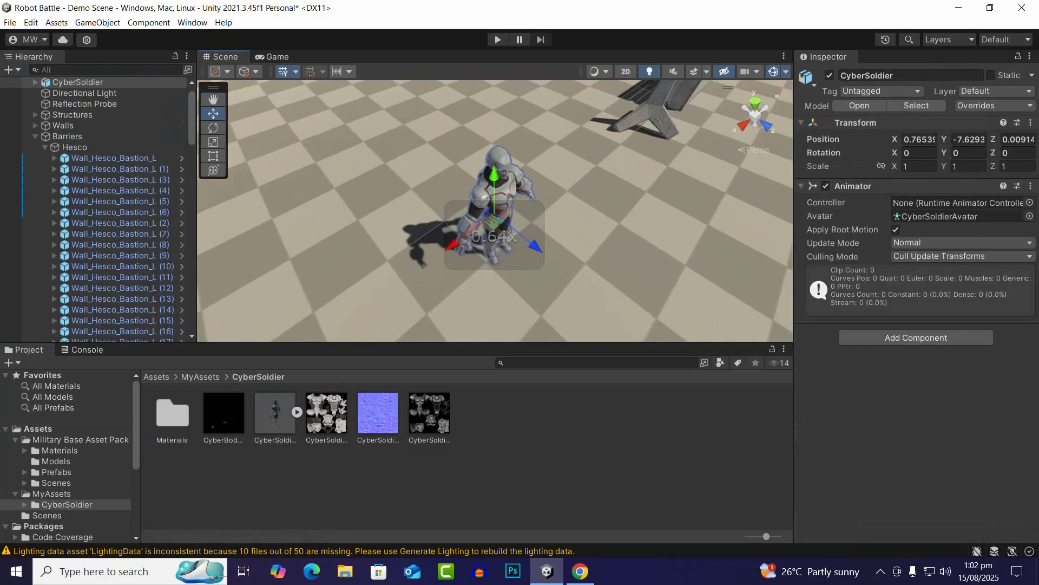
scroll(495, 212, up, 5)
Examine the placed CyberSoldier from the front at ground level against the surrounding base.
alt+drag(546, 254, 417, 157)
scroll(495, 211, down, 1)
alt+drag(493, 216, 547, 197)
scroll(495, 211, down, 3)
scroll(494, 211, down, 1)
scroll(494, 211, up, 3)
scroll(495, 211, up, 2)
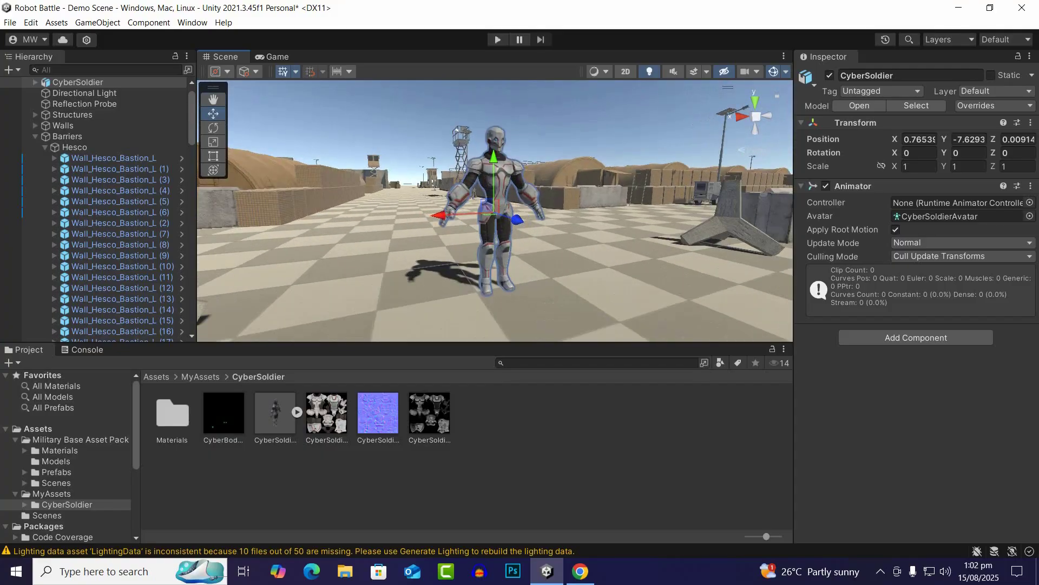
scroll(109, 191, up, 2)
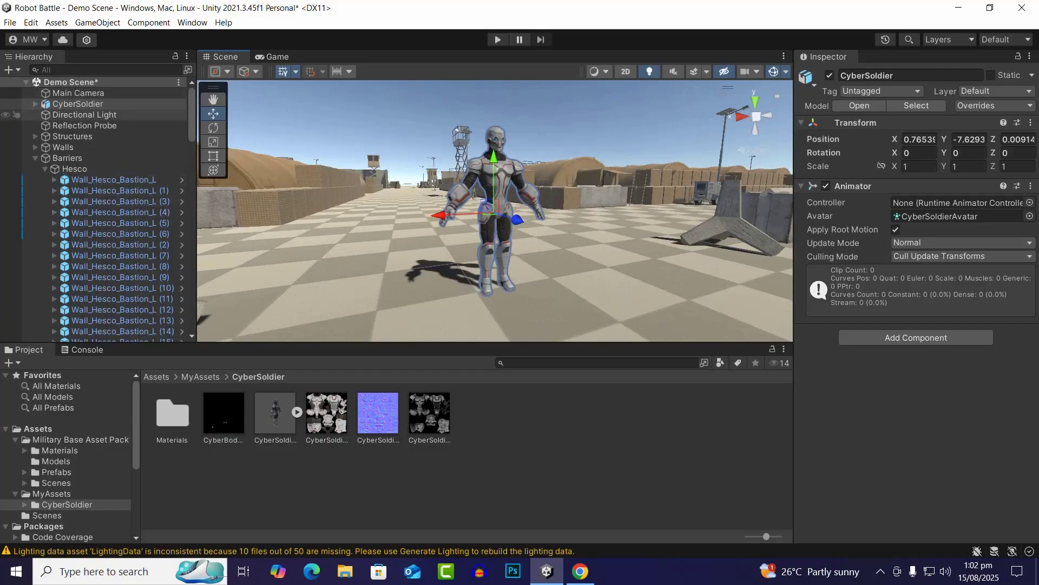
Add a temporary capsule beside the CyberSoldier to compare their sizes, and delete it.
click(11, 70)
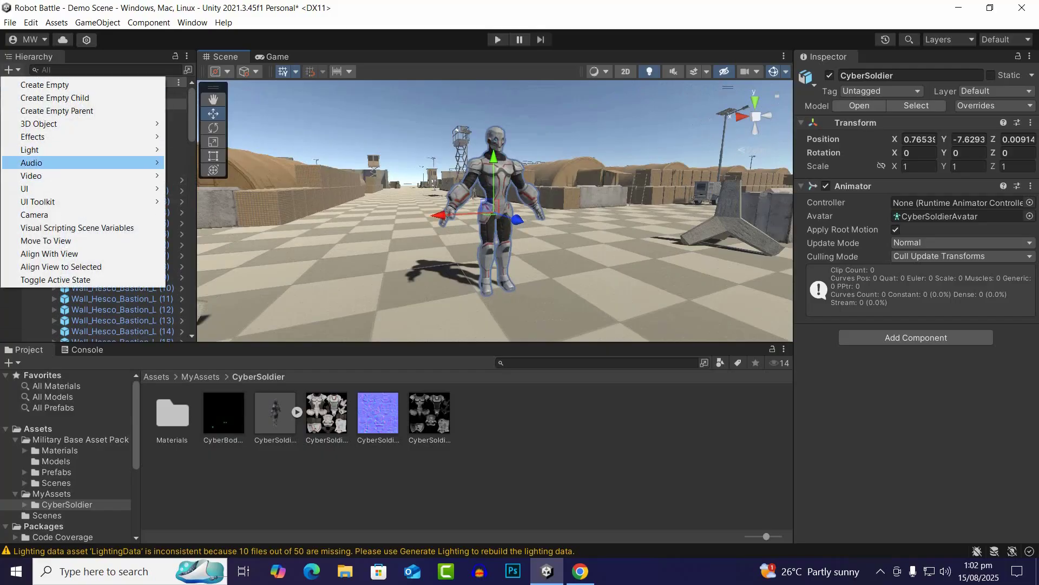
mouse_move(81, 123)
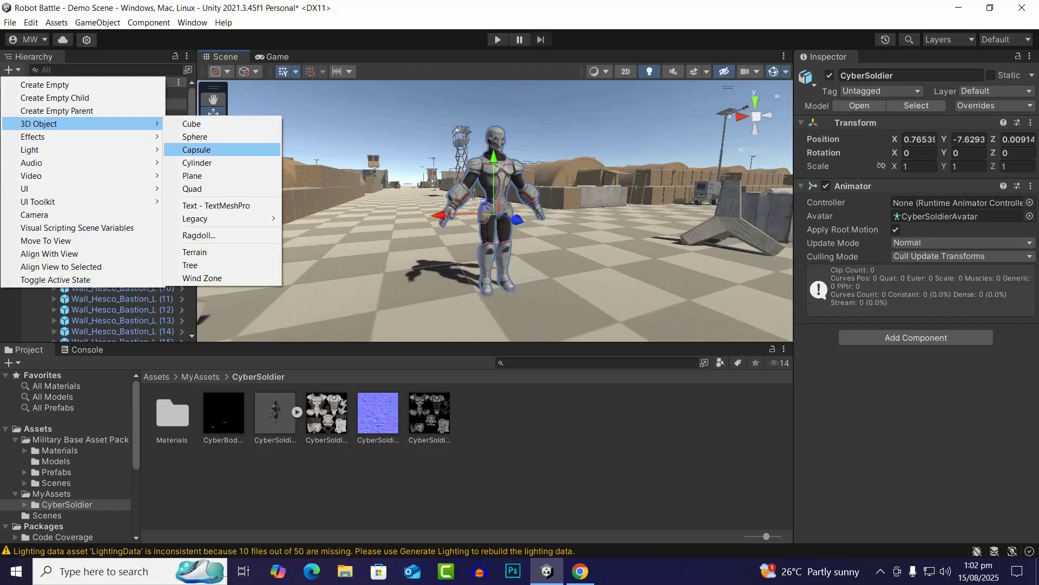
click(198, 150)
alt+drag(411, 173, 540, 210)
alt+drag(540, 210, 495, 211)
alt+drag(513, 128, 533, 102)
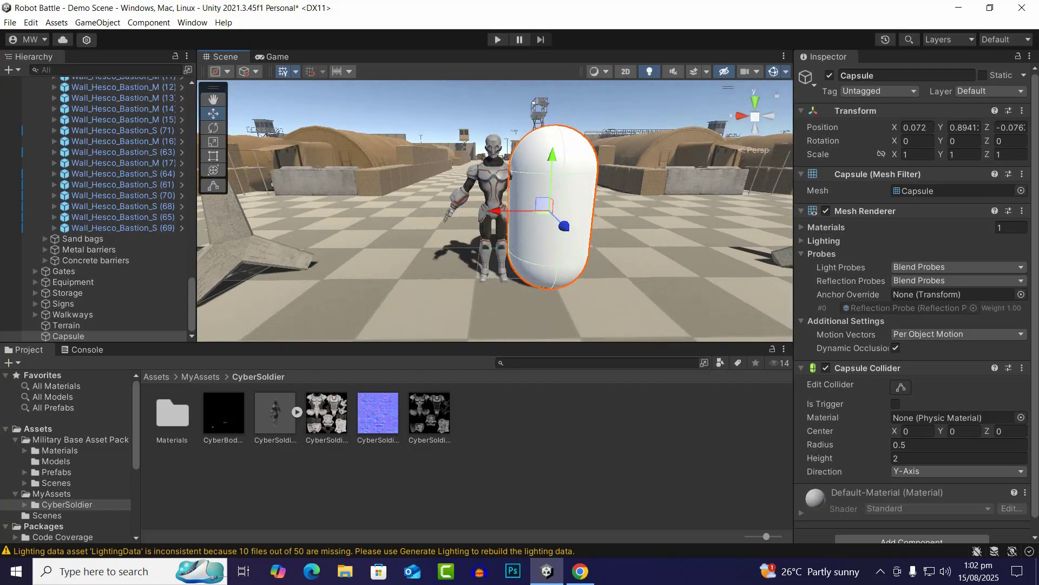
key(Delete)
scroll(533, 102, up, 4)
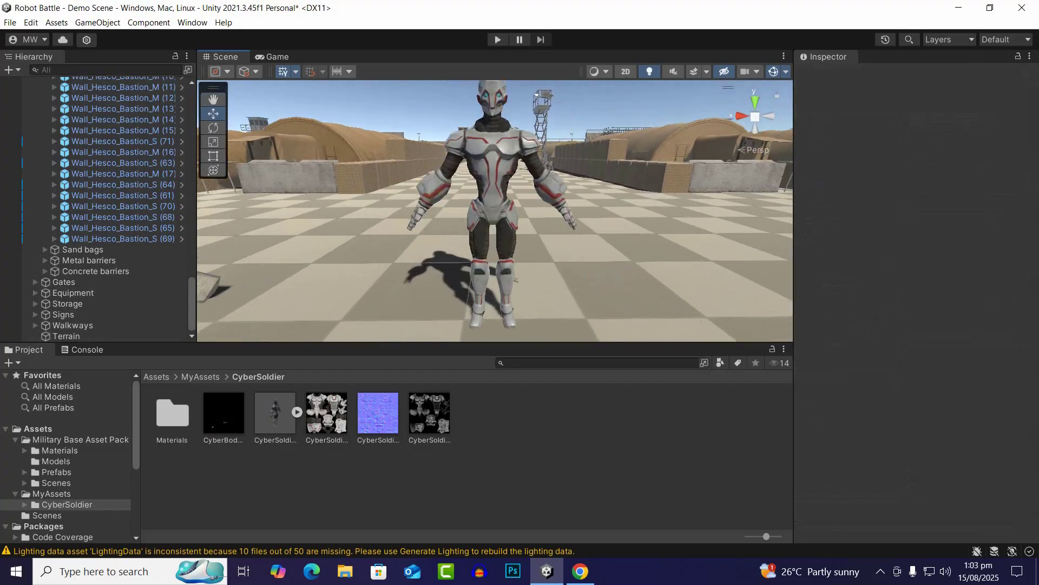
Select the CyberSoldier in the scene and examine it up close from a raised angle.
alt+drag(533, 102, 622, 169)
scroll(509, 178, up, 5)
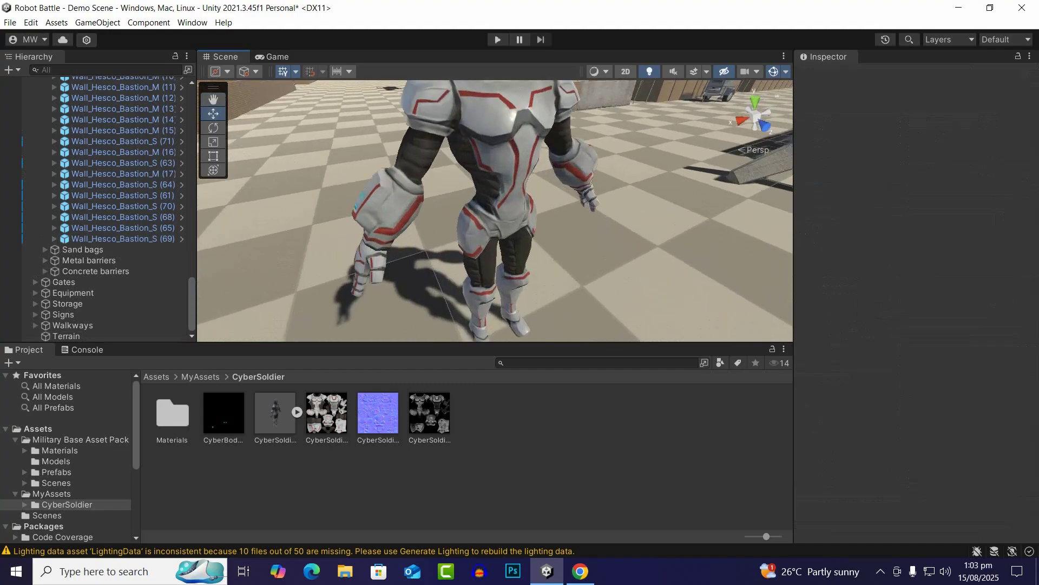
click(506, 179)
scroll(507, 179, down, 5)
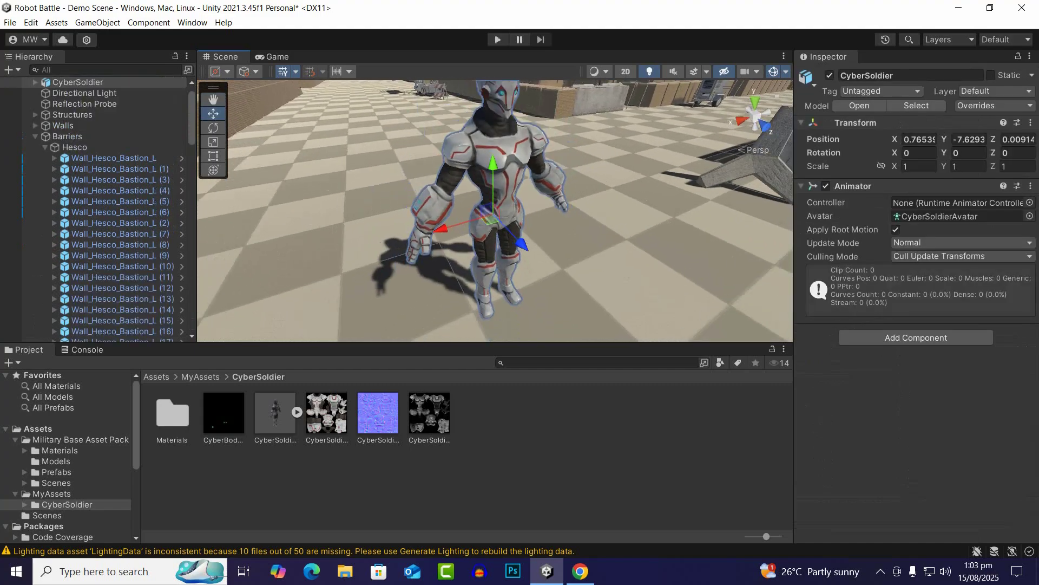
alt+drag(506, 178, 526, 163)
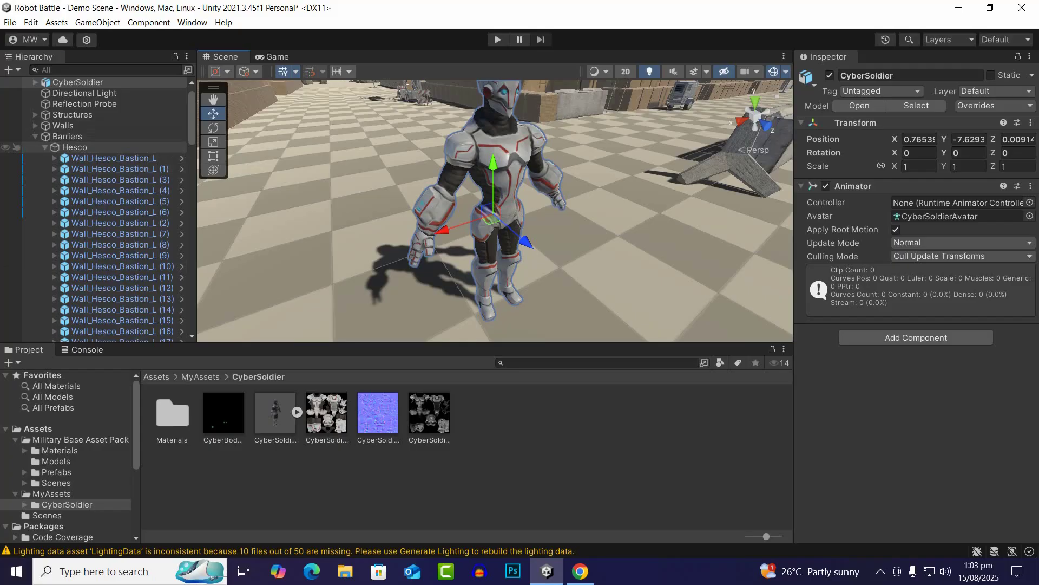
Collapse the Hesco and Barriers groups in the scene hierarchy and select the CyberSoldier root object.
click(45, 147)
click(35, 158)
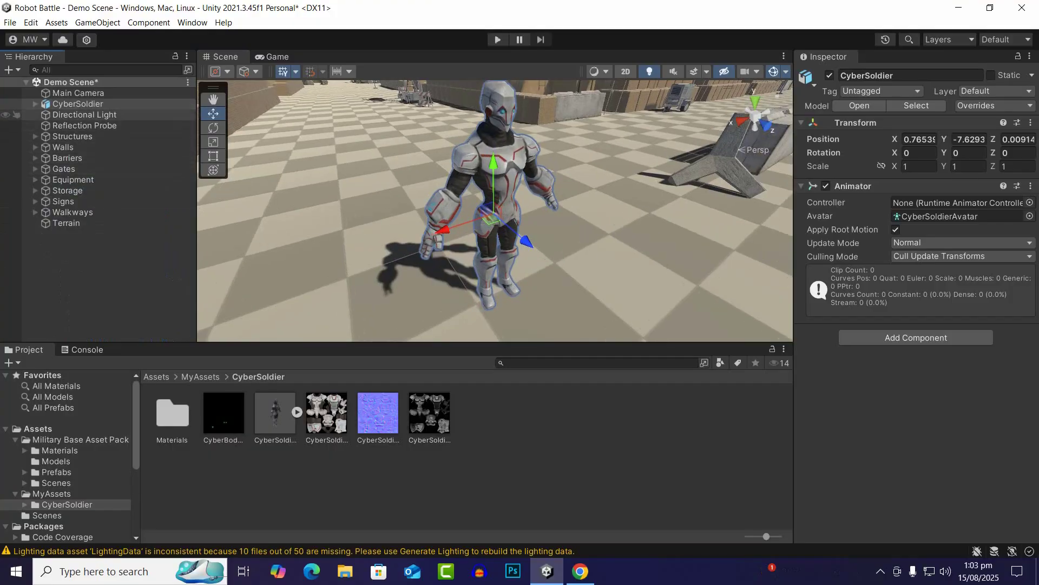
click(78, 104)
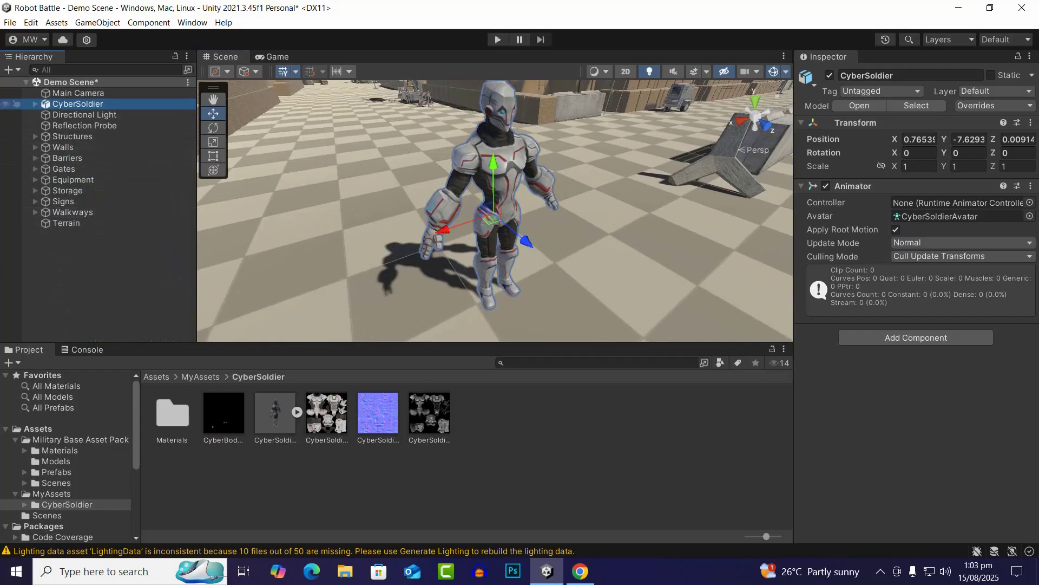
Show the Cyber Mat material properties of the CyberSoldier's child mesh.
click(36, 103)
click(87, 125)
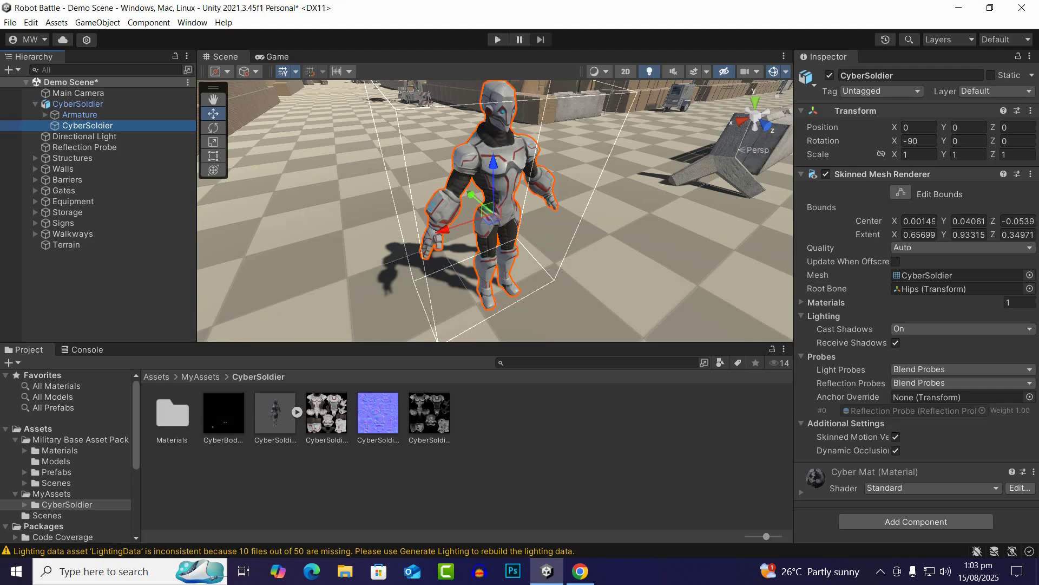
click(801, 492)
scroll(916, 325, down, 8)
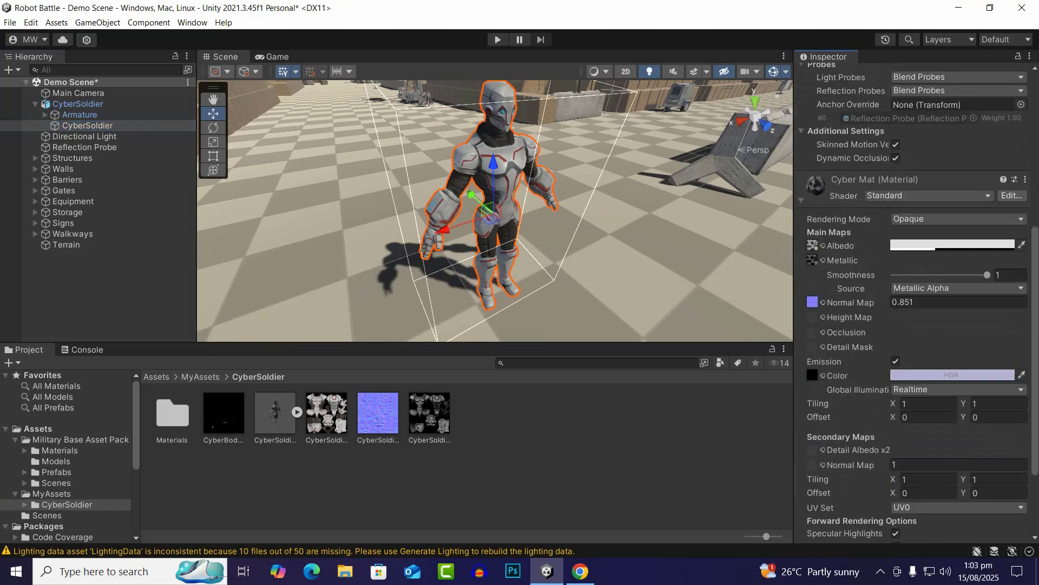
Try pure red (FF0000) as the albedo colour of Cyber Mat and inspect it on the robot.
click(951, 245)
drag(950, 336, 992, 301)
scroll(495, 211, up, 8)
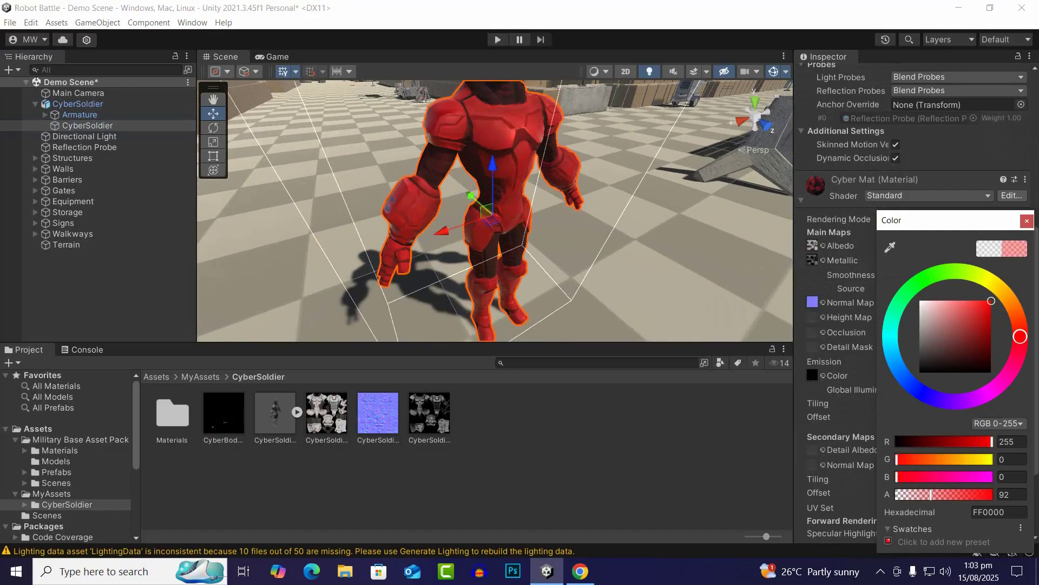
scroll(494, 211, down, 6)
drag(626, 250, 644, 303)
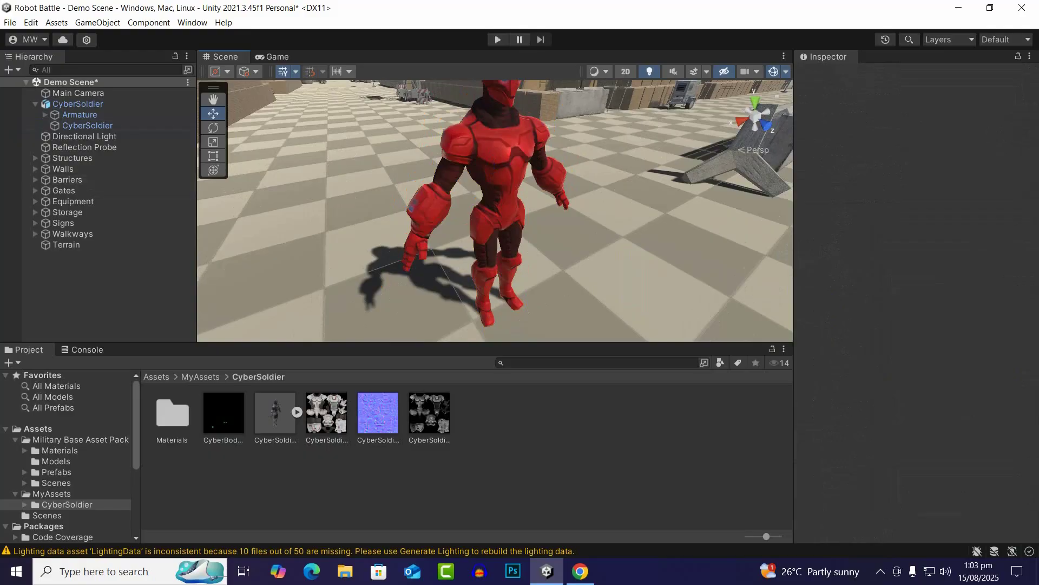
Undo the albedo colour change on the CyberSoldier's material and save the Demo Scene.
click(88, 126)
key(ctrl+z)
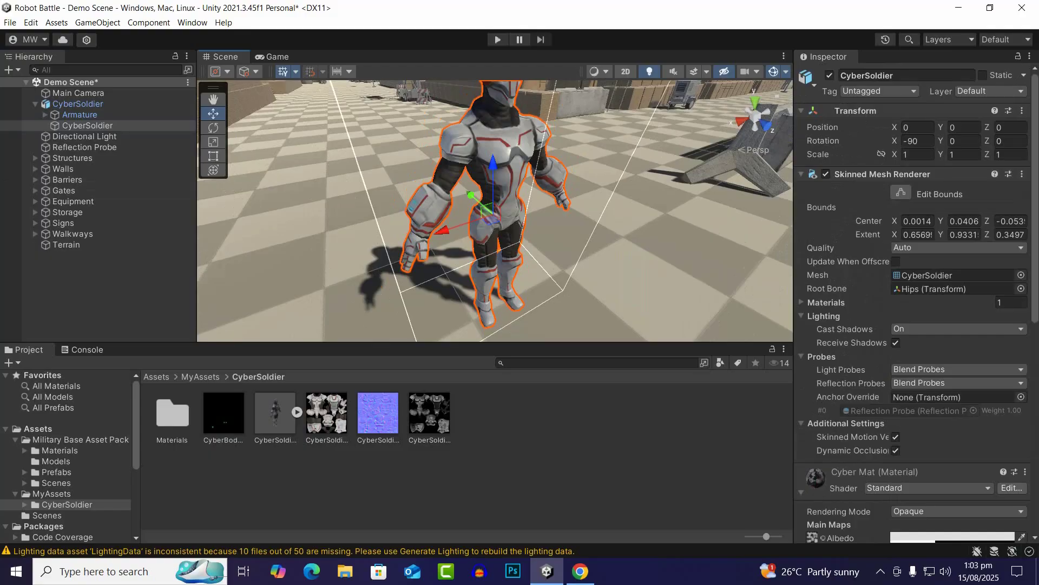
key(ctrl+s)
Examine the CyberSoldier root object and its place among the surrounding barriers and tents from farther away and above.
scroll(487, 146, down, 8)
alt+drag(487, 146, 450, 106)
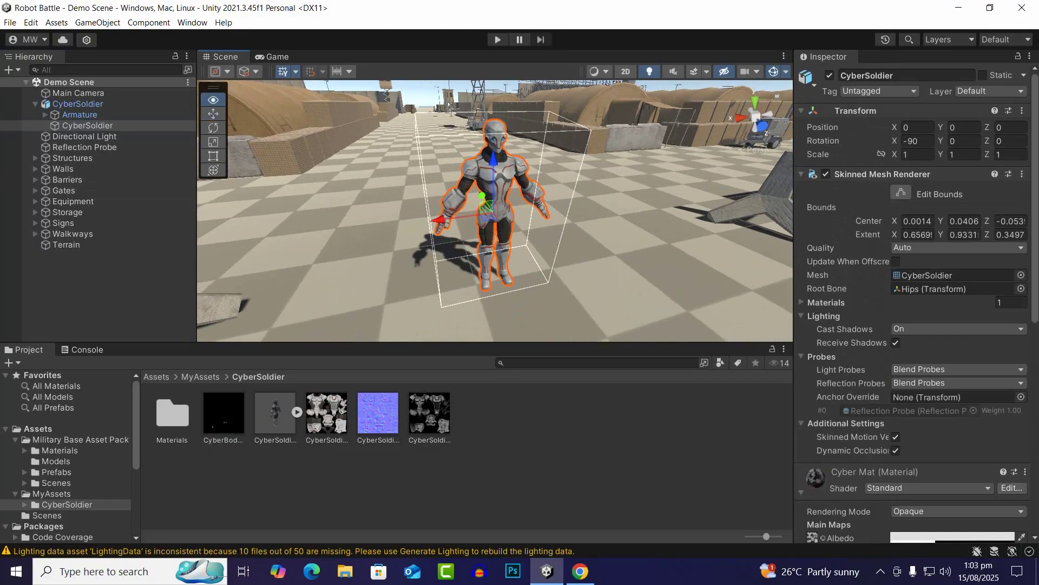
click(78, 92)
click(77, 104)
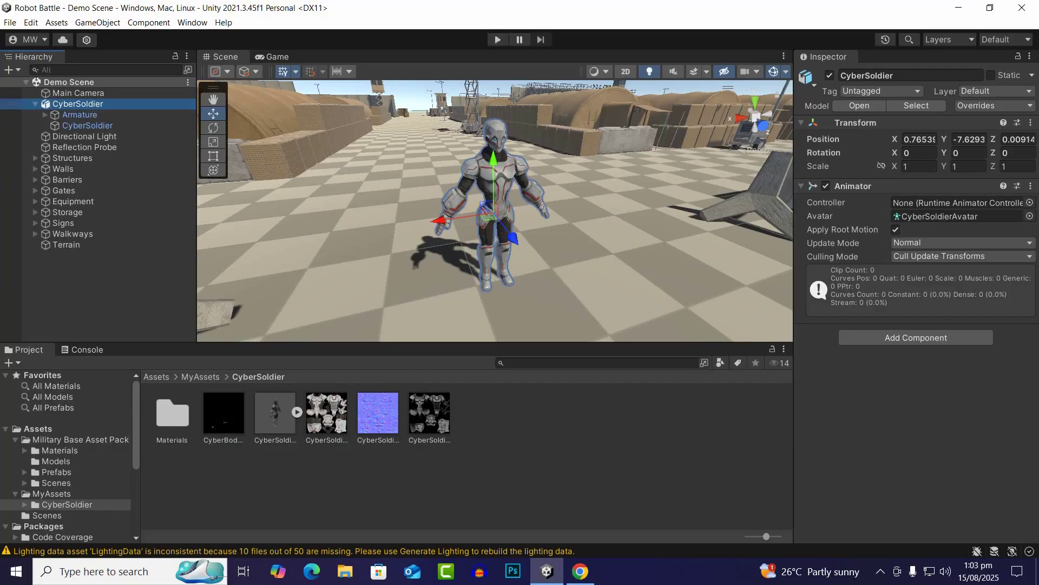
click(346, 483)
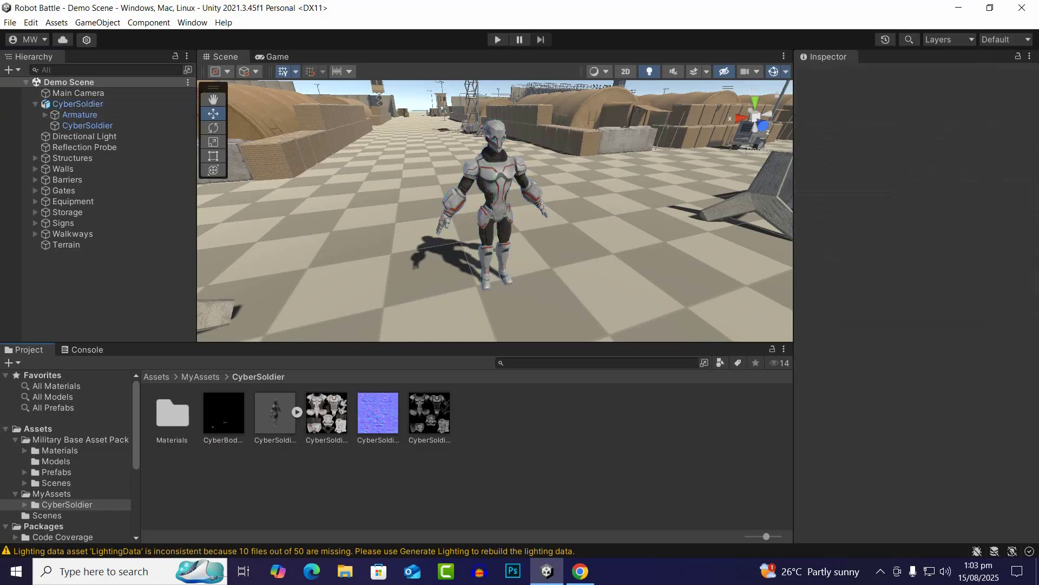
scroll(494, 211, down, 20)
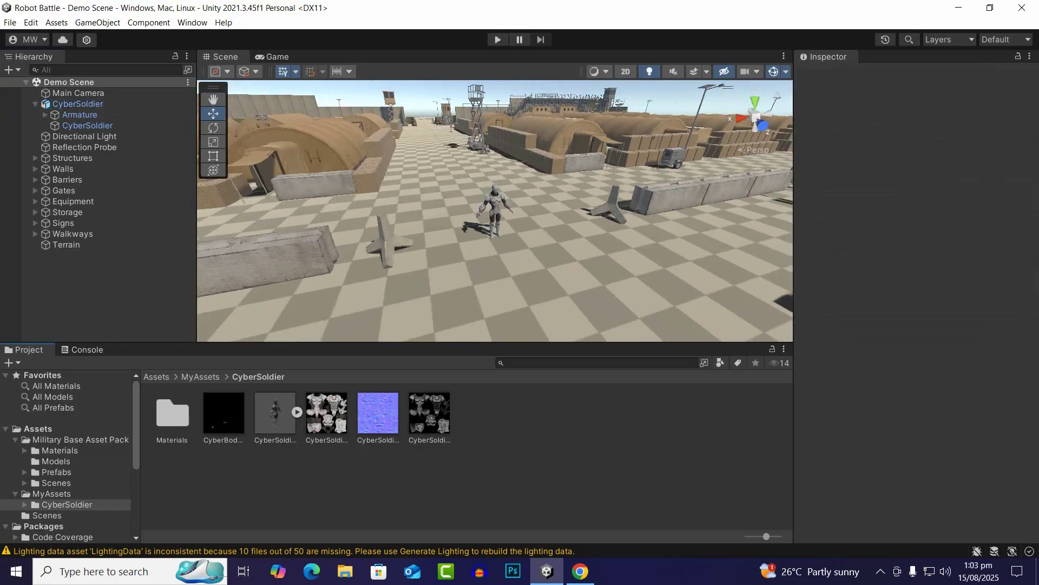
alt+drag(465, 211, 530, 259)
scroll(531, 260, up, 9)
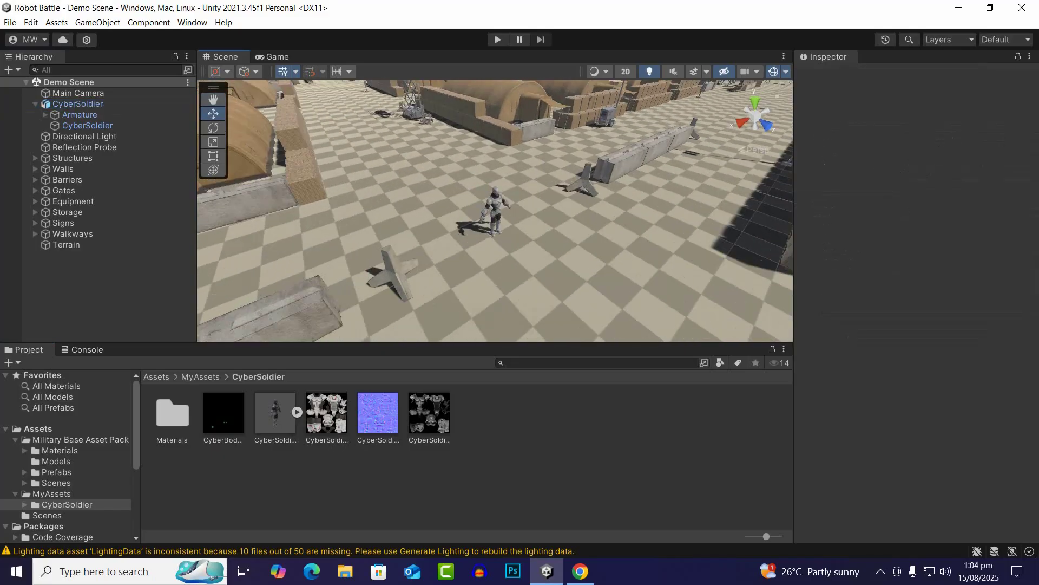